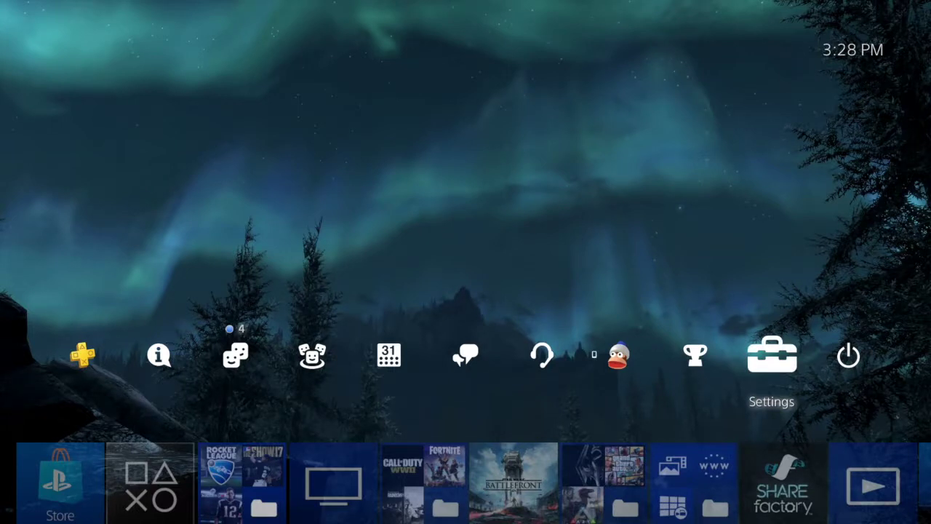
# - Open Video Clip Settings under Settings > Sharing and Broadcasts
pyautogui.press('Return')
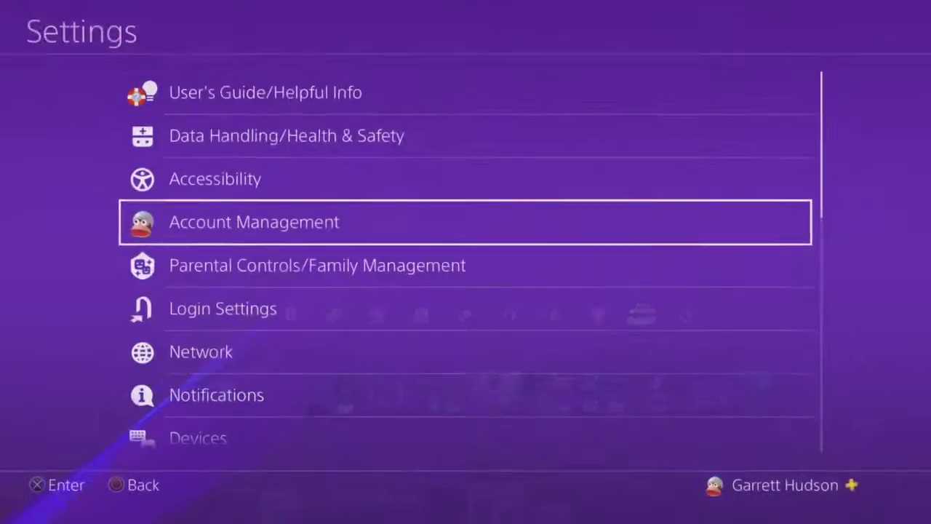
pyautogui.press('Down')
pyautogui.press('Down')
pyautogui.press('Down')
pyautogui.press('Down')
pyautogui.press('Down')
pyautogui.press('Down')
pyautogui.press('Down')
pyautogui.press('Down')
pyautogui.press('Down')
pyautogui.press('Down')
pyautogui.press('Down')
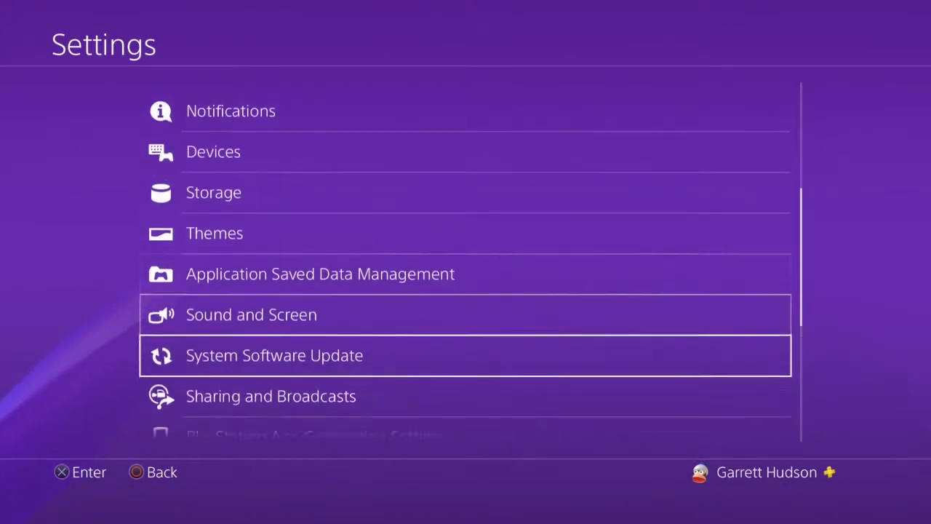
pyautogui.press('Return')
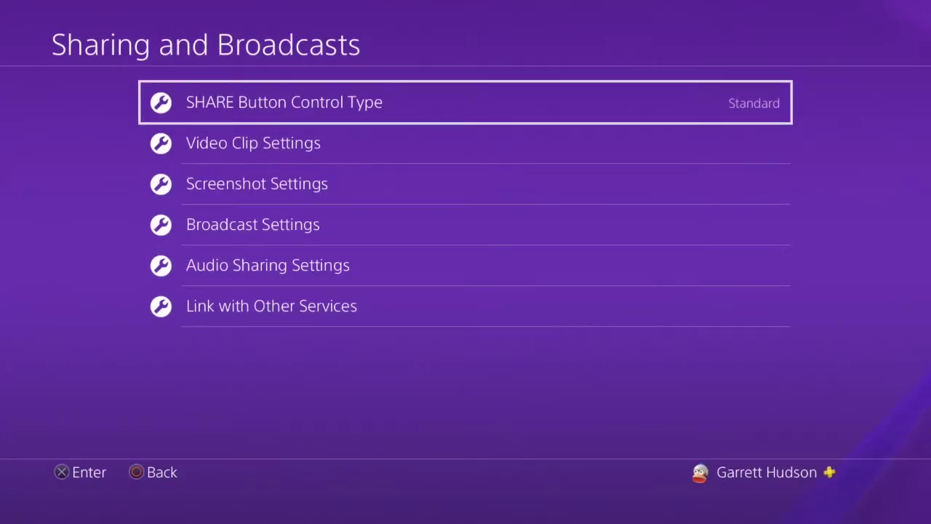
pyautogui.press('Down')
pyautogui.press('Return')
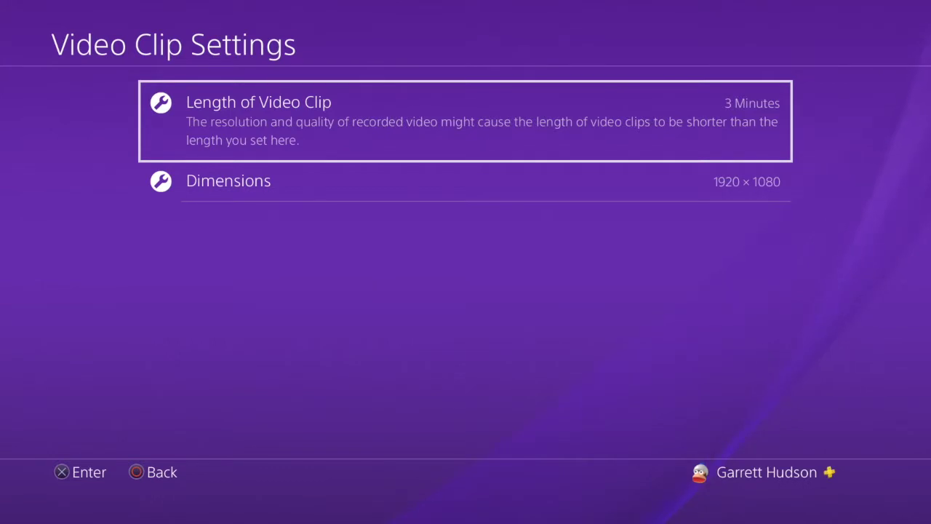
# - Browse the Length of Video Clip choices, briefly setting it to 60 Minutes
pyautogui.press('Return')
pyautogui.press('Up')
pyautogui.press('Up')
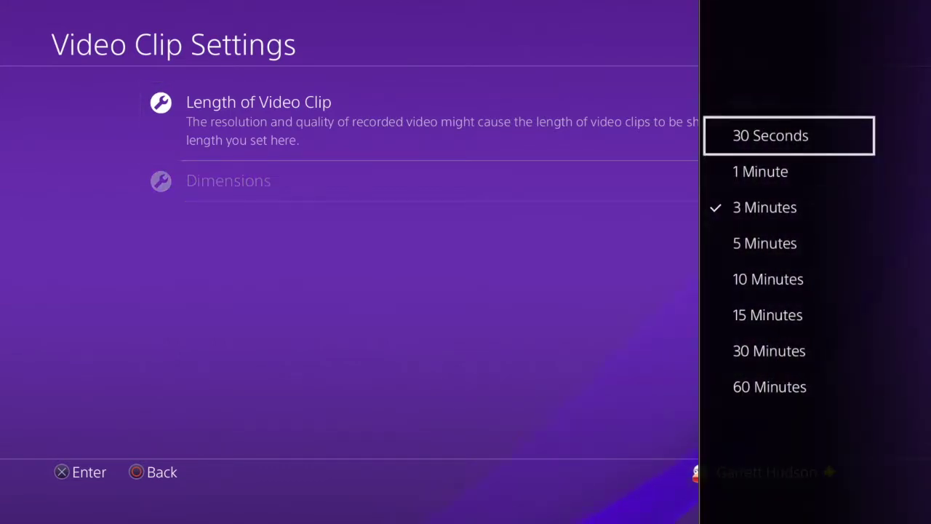
pyautogui.press('Down')
pyautogui.press('Down')
pyautogui.press('Down')
pyautogui.press('Down')
pyautogui.press('Down')
pyautogui.press('Down')
pyautogui.press('Down')
pyautogui.press('Up')
pyautogui.press('Up')
pyautogui.press('Up')
pyautogui.press('Up')
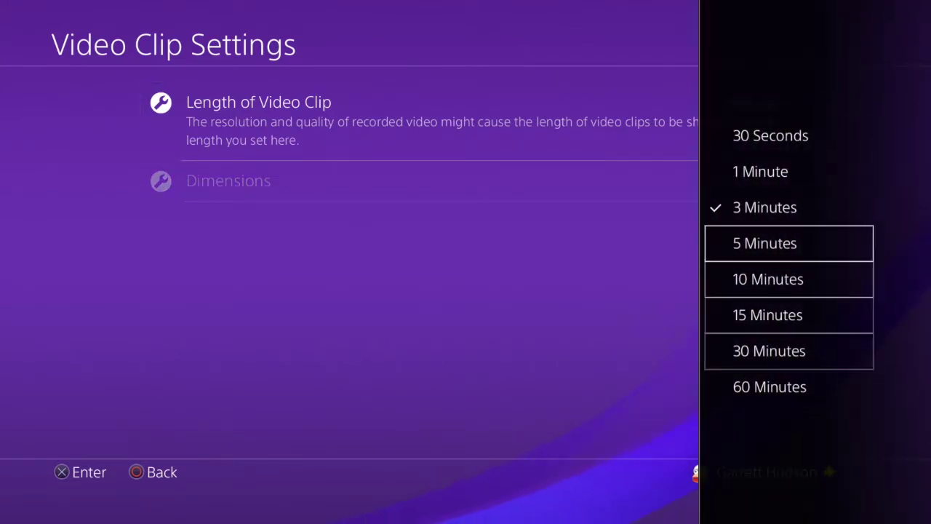
pyautogui.press('Up')
pyautogui.press('Up')
pyautogui.press('Up')
pyautogui.press('Down')
pyautogui.press('Down')
pyautogui.press('Down')
pyautogui.press('Down')
pyautogui.press('Down')
pyautogui.press('Down')
pyautogui.press('Down')
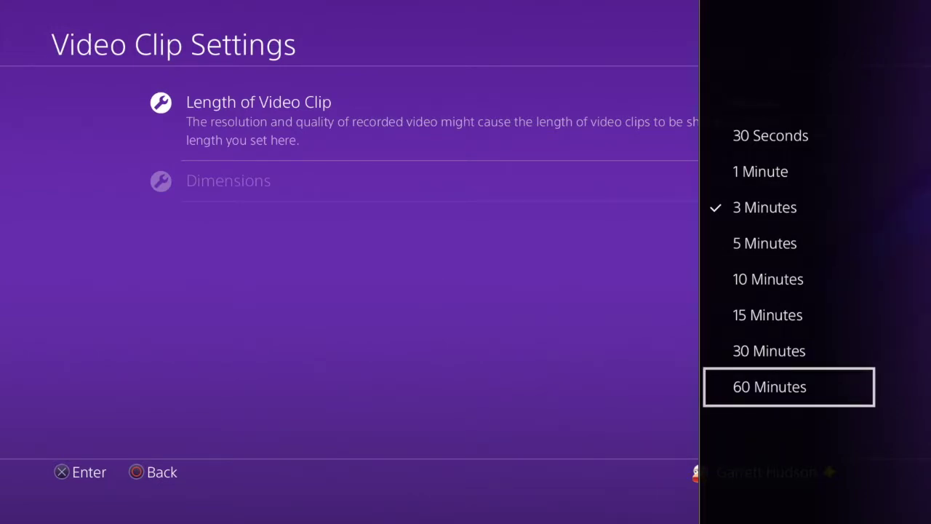
pyautogui.press('Up')
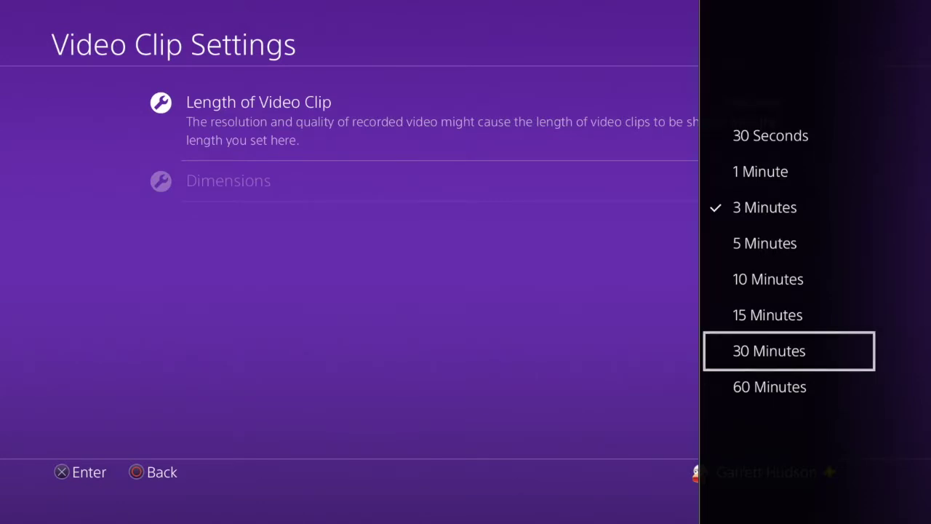
pyautogui.press('Down')
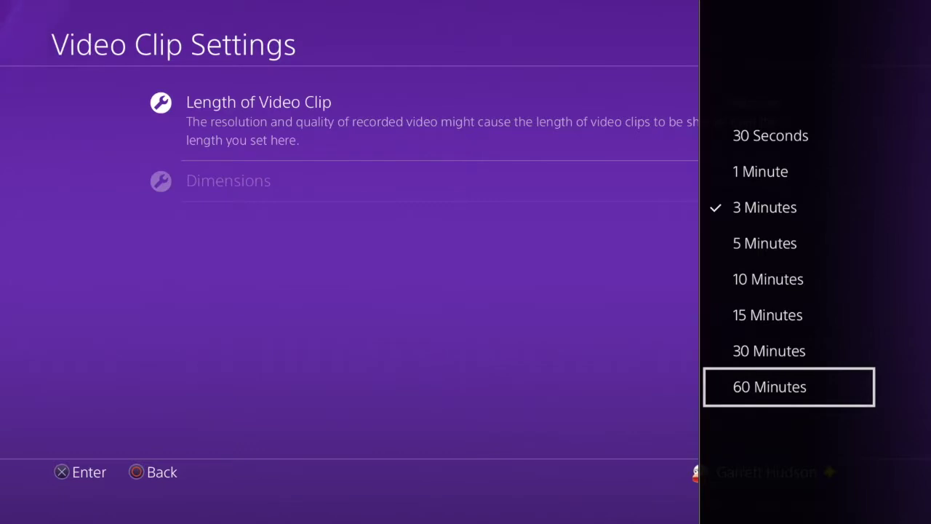
pyautogui.press('Return')
pyautogui.press('Return')
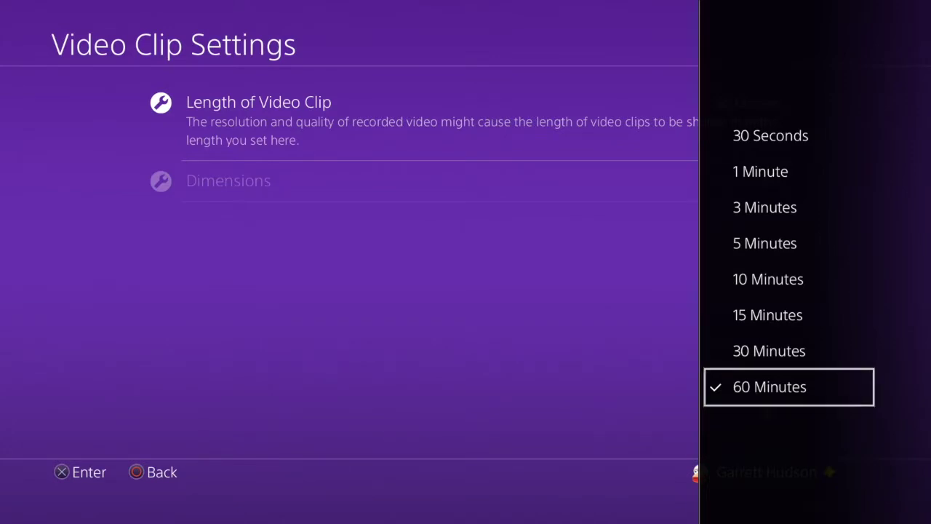
# - Change the Length of Video Clip to 5 Minutes
pyautogui.press('Up')
pyautogui.press('Up')
pyautogui.press('Up')
pyautogui.press('Up')
pyautogui.press('Up')
pyautogui.press('Up')
pyautogui.press('Down')
pyautogui.press('Down')
pyautogui.press('Down')
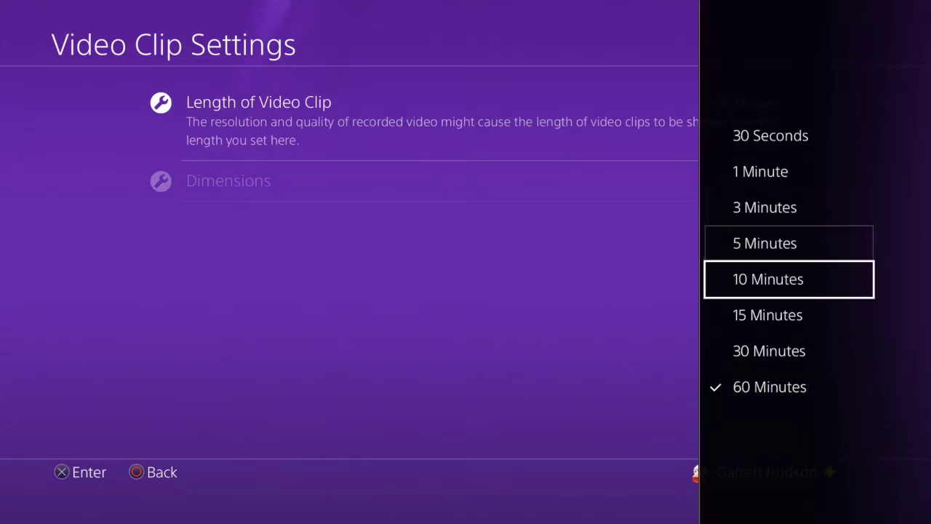
pyautogui.press('Up')
pyautogui.press('Return')
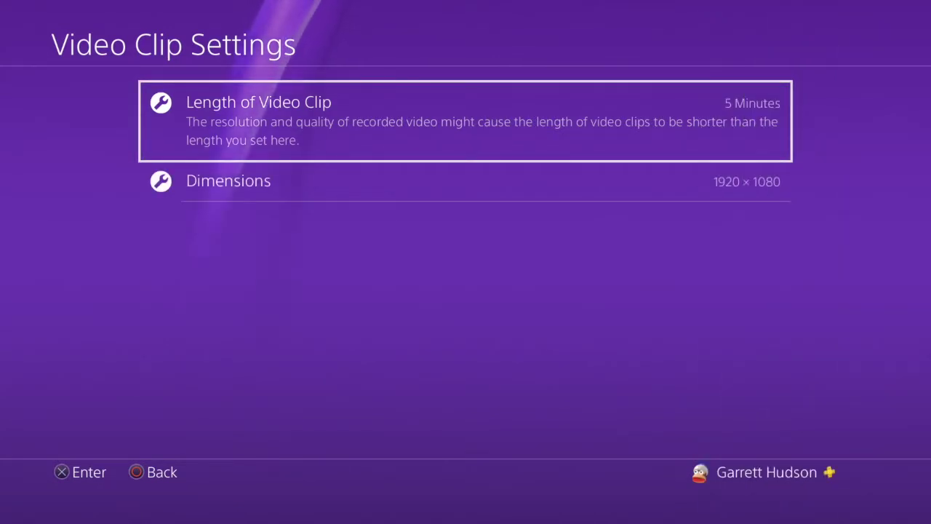
# - Review SHARE Button Control Type, keep Standard over Easy Screenshots, and bring up the Share menu
pyautogui.press('Escape')
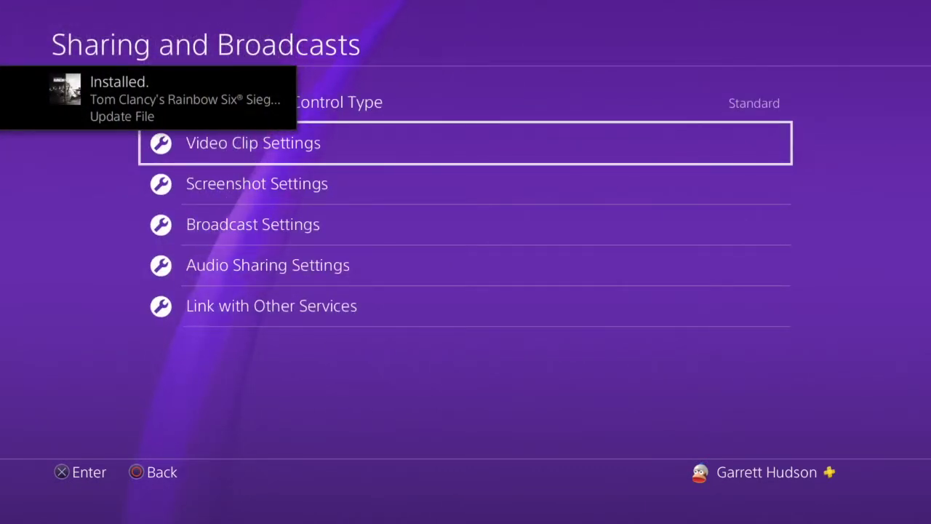
pyautogui.press('Down')
pyautogui.press('Up')
pyautogui.press('Up')
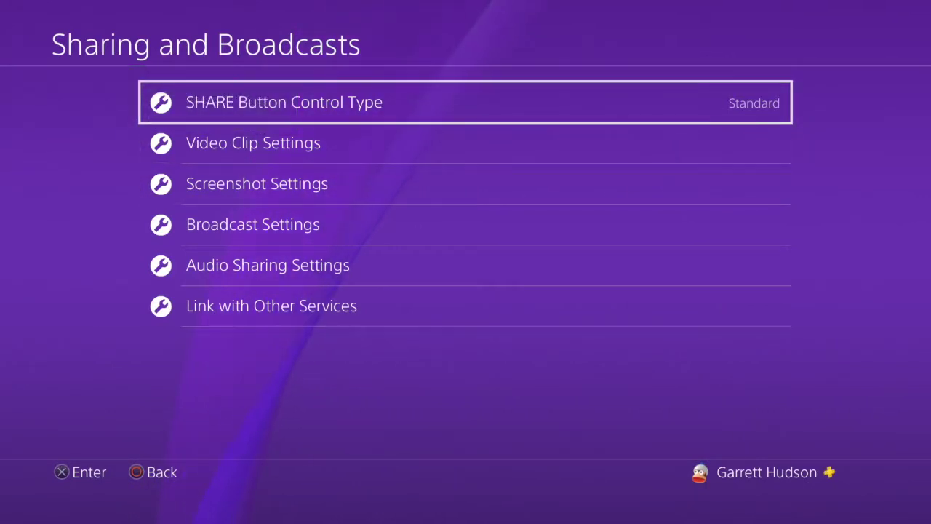
pyautogui.press('Return')
pyautogui.press('Down')
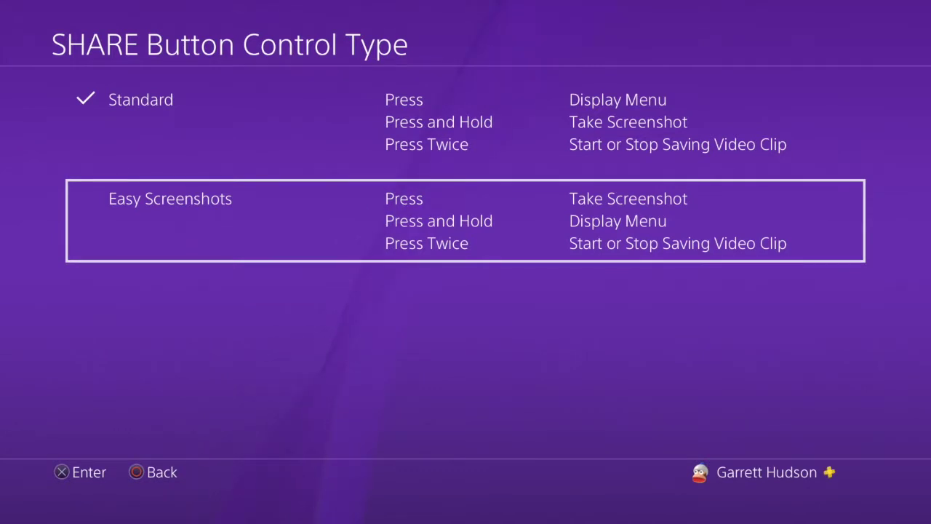
pyautogui.press('Up')
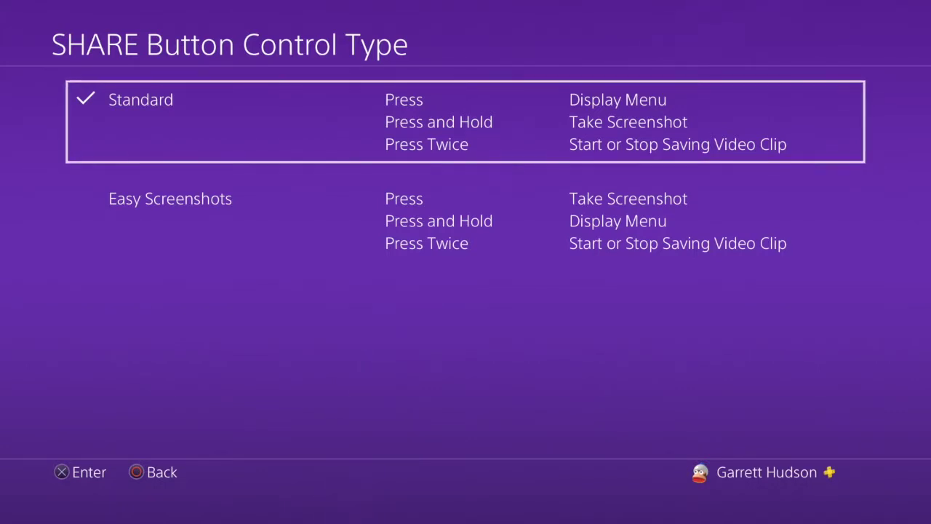
pyautogui.press('F1')
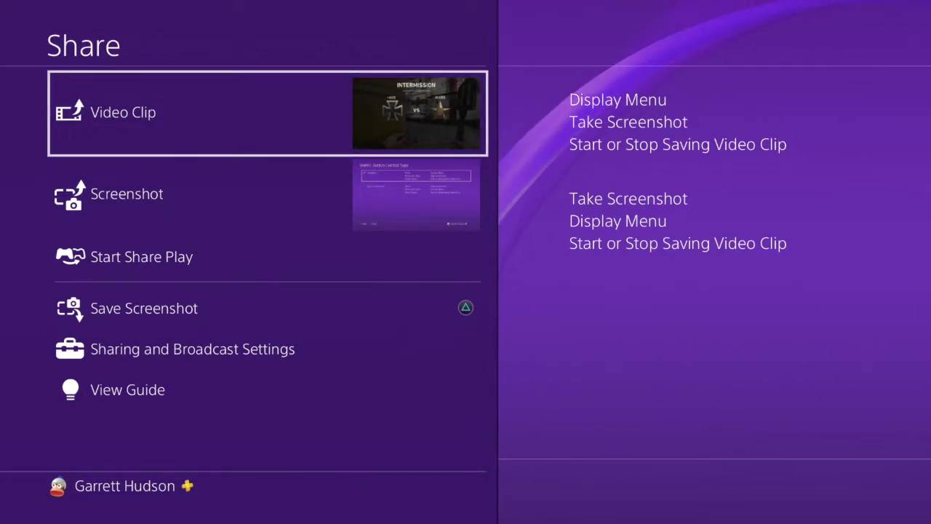
# - Select Sharing and Broadcast Settings in the Share menu
pyautogui.press('Down')
pyautogui.press('Down')
pyautogui.press('Down')
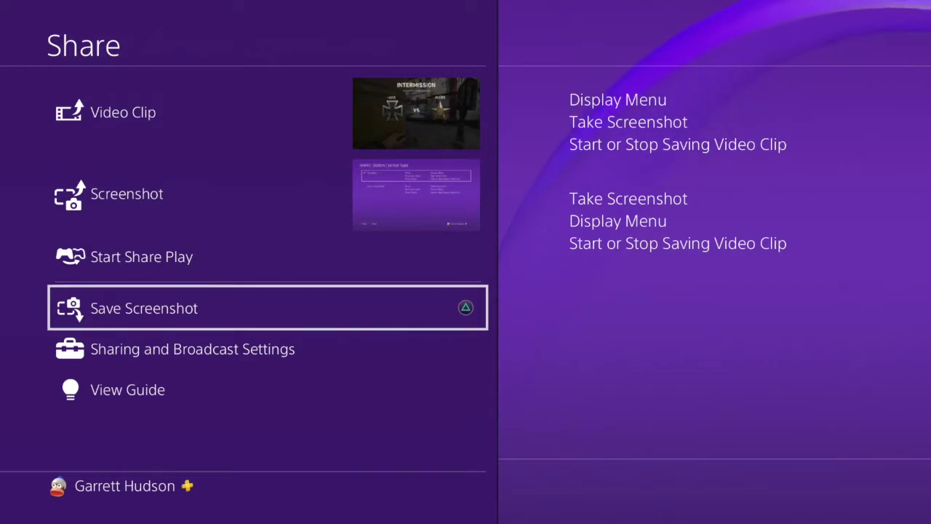
pyautogui.press('Down')
pyautogui.press('Up')
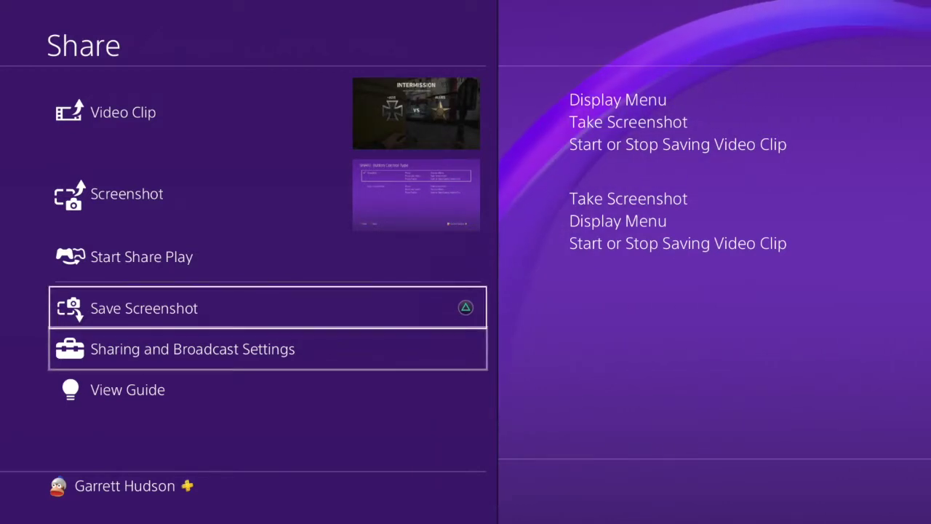
pyautogui.press('Down')
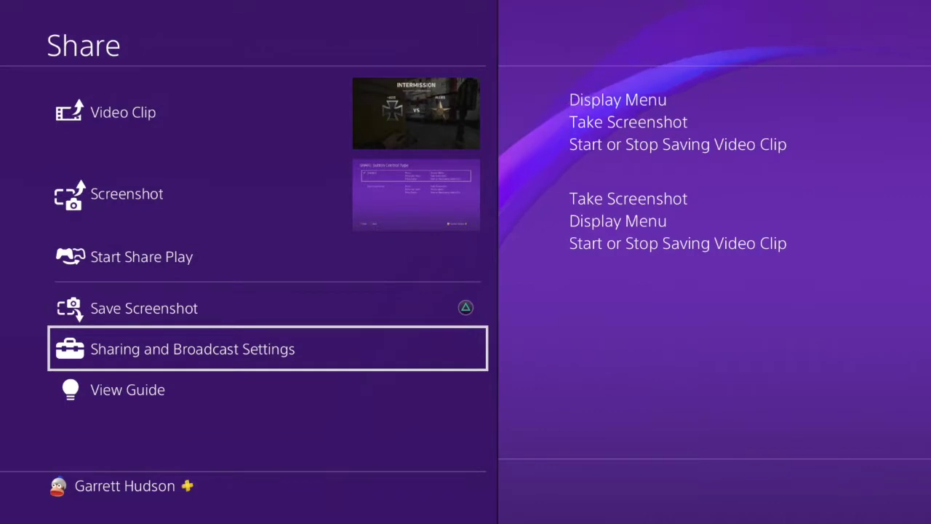
pyautogui.press('Up')
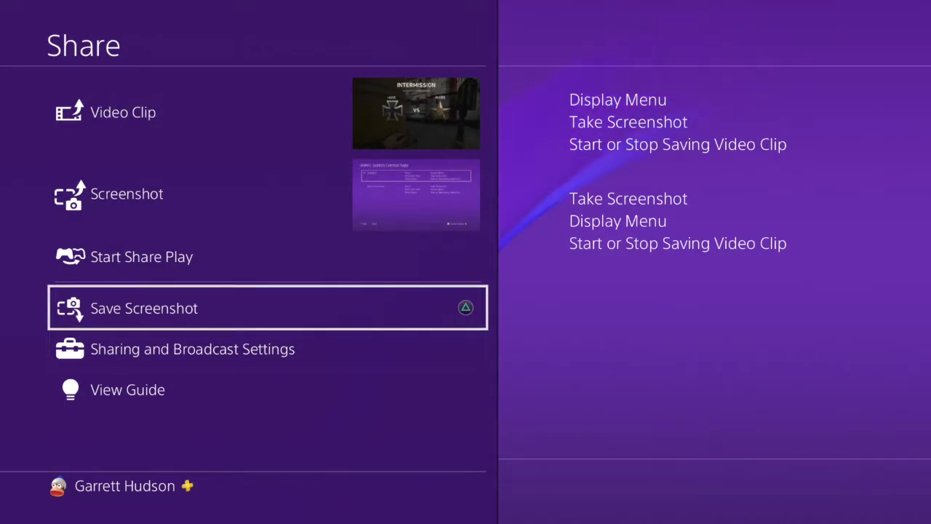
pyautogui.press('Up')
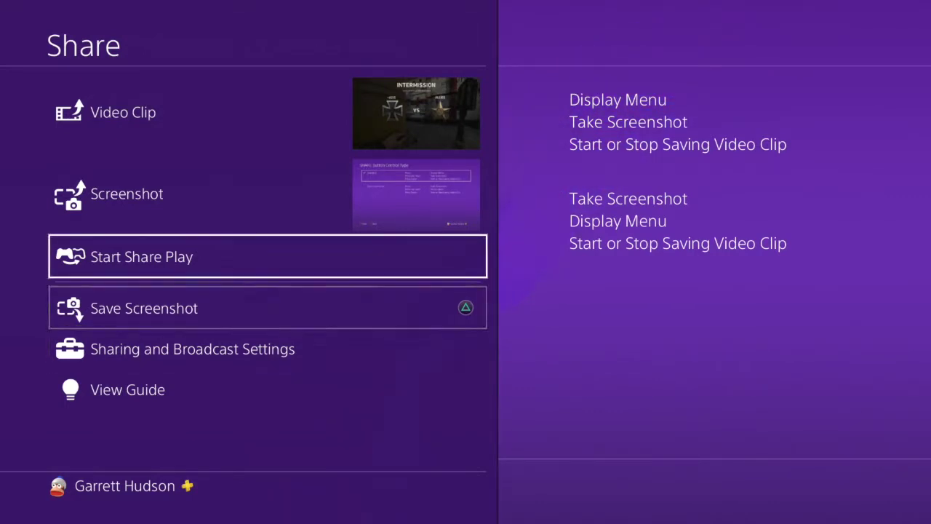
pyautogui.press('Up')
pyautogui.press('Down')
pyautogui.press('Down')
pyautogui.press('Down')
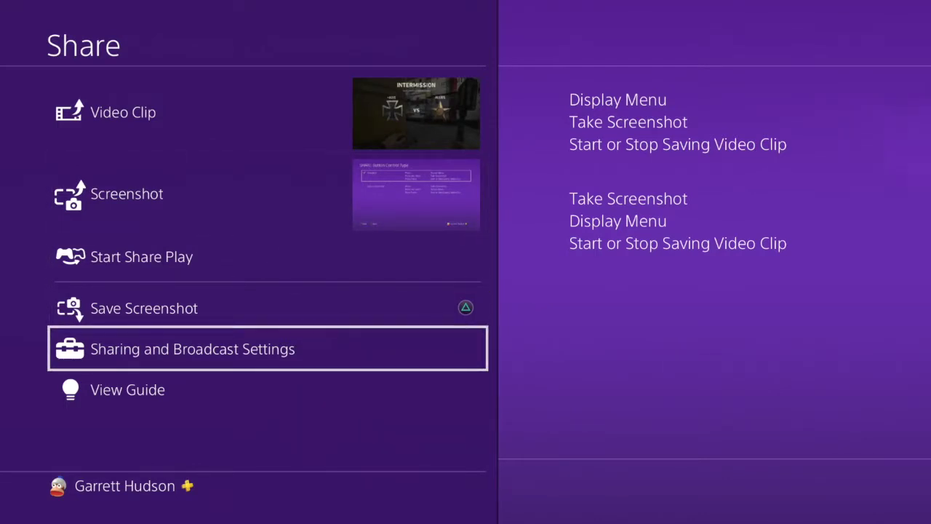
pyautogui.press('Return')
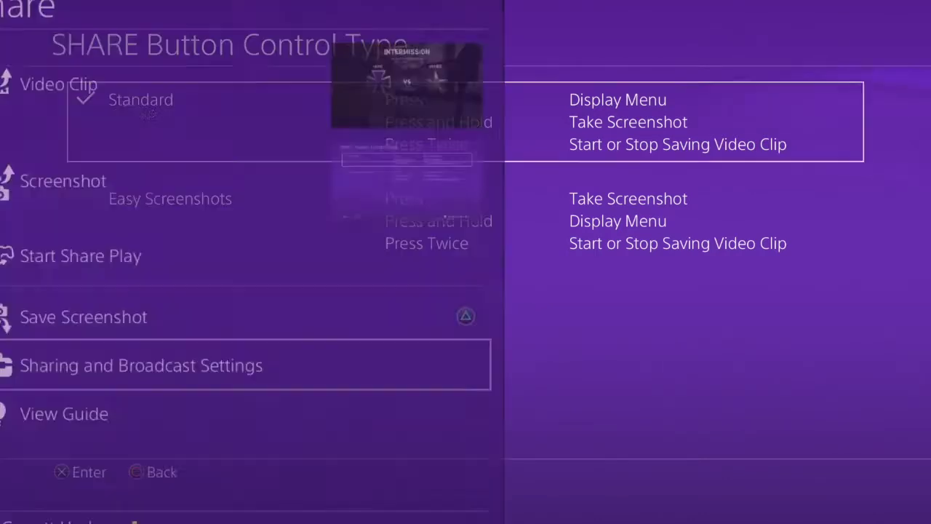
pyautogui.press('Escape')
pyautogui.press('Down')
pyautogui.press('Return')
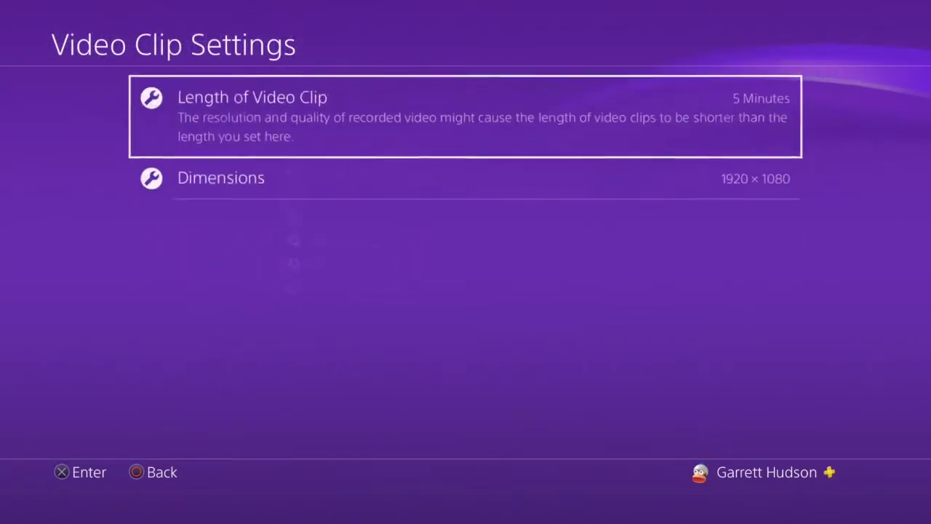
pyautogui.press('Return')
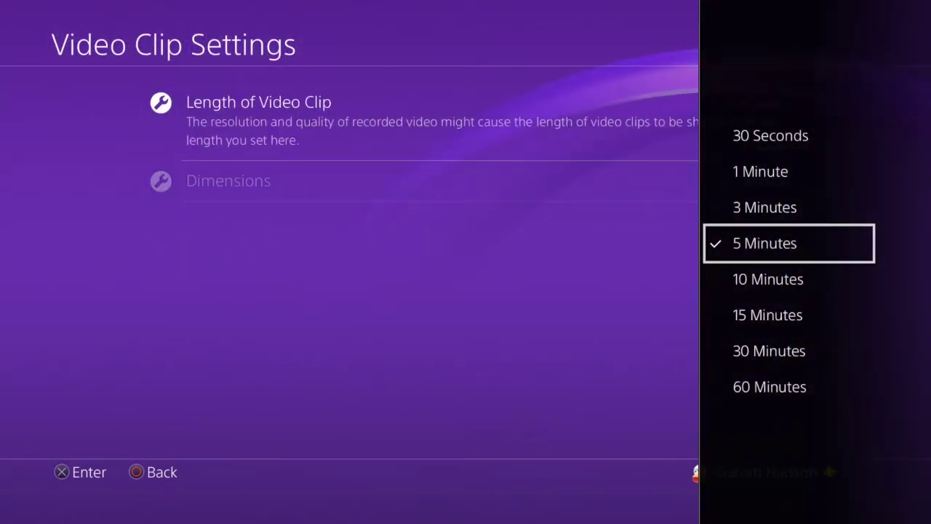
pyautogui.press('Down')
pyautogui.press('Down')
pyautogui.press('Down')
pyautogui.press('Up')
pyautogui.press('Up')
pyautogui.press('Up')
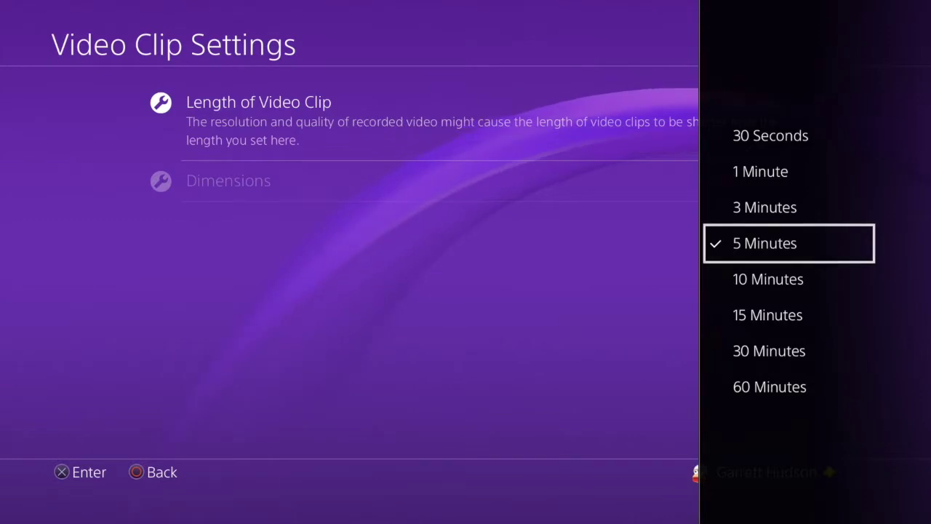
pyautogui.press('Escape')
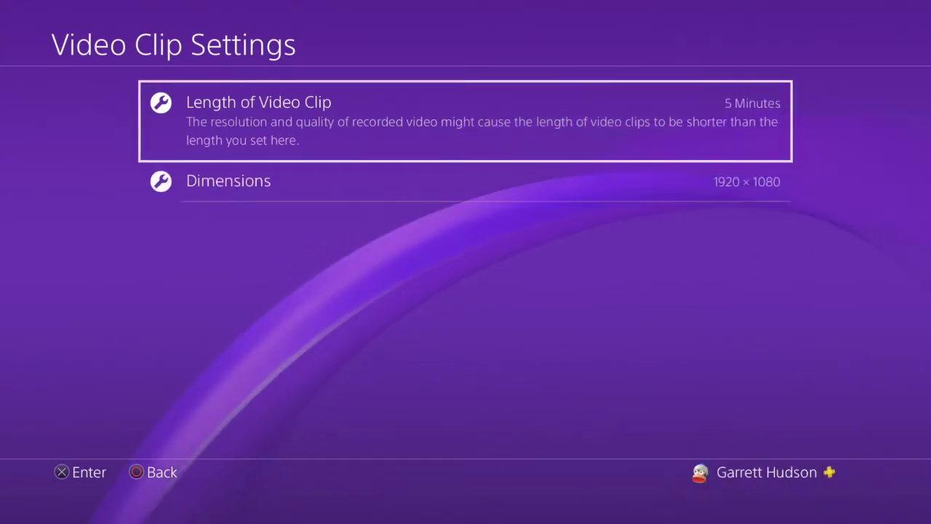
pyautogui.press('Escape')
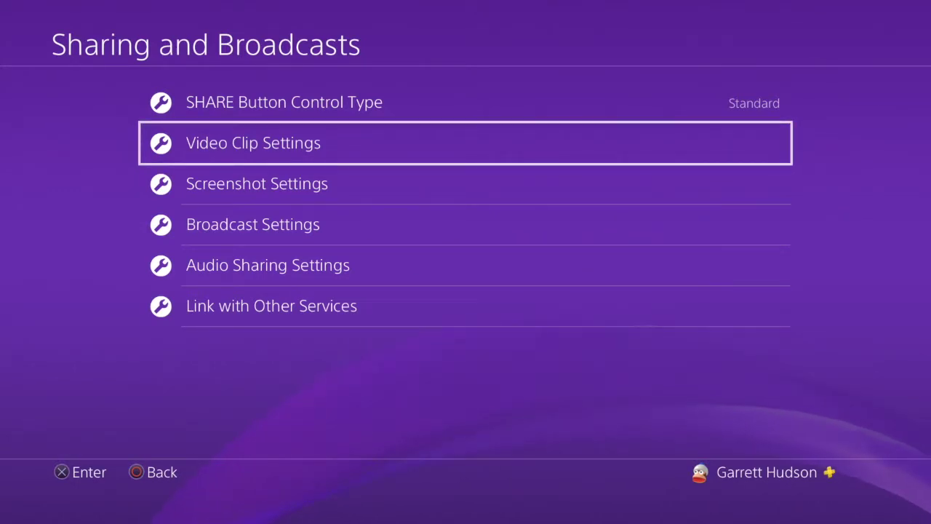
pyautogui.press('Up')
pyautogui.press('Return')
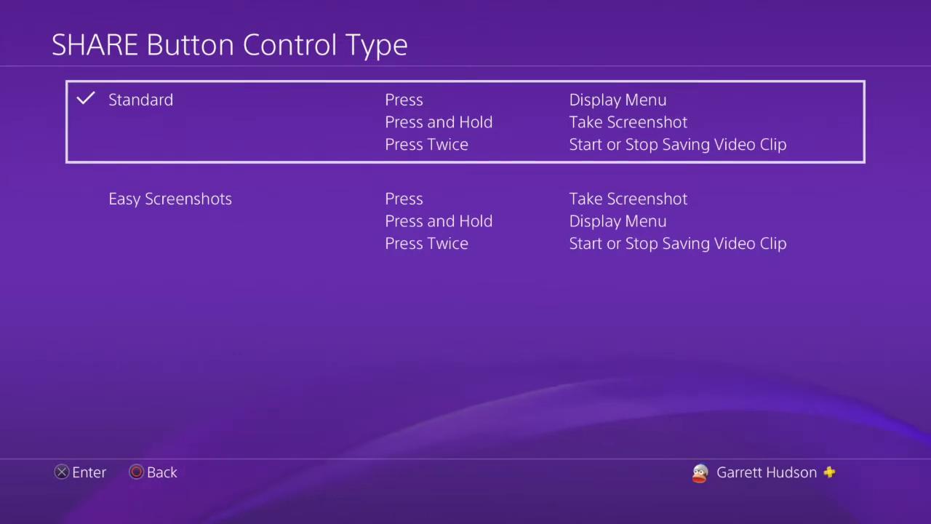
pyautogui.press('Escape')
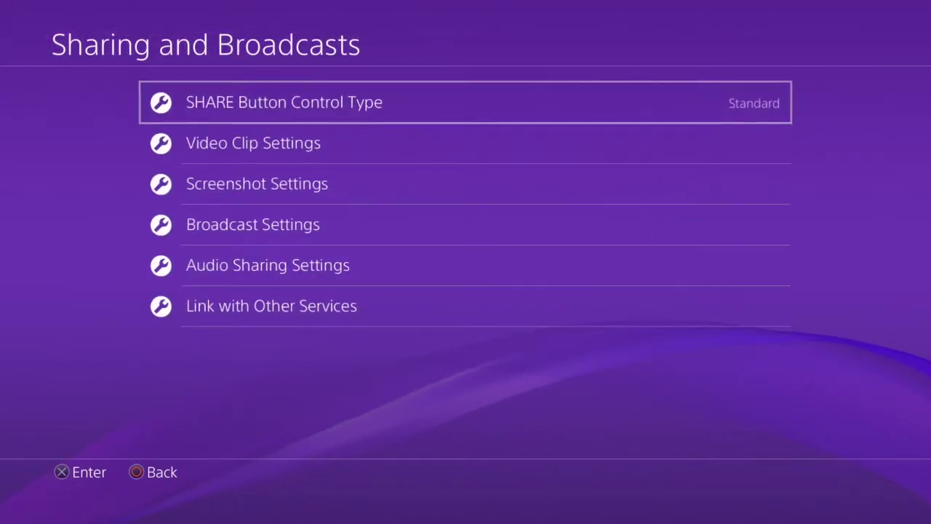
pyautogui.press('Return')
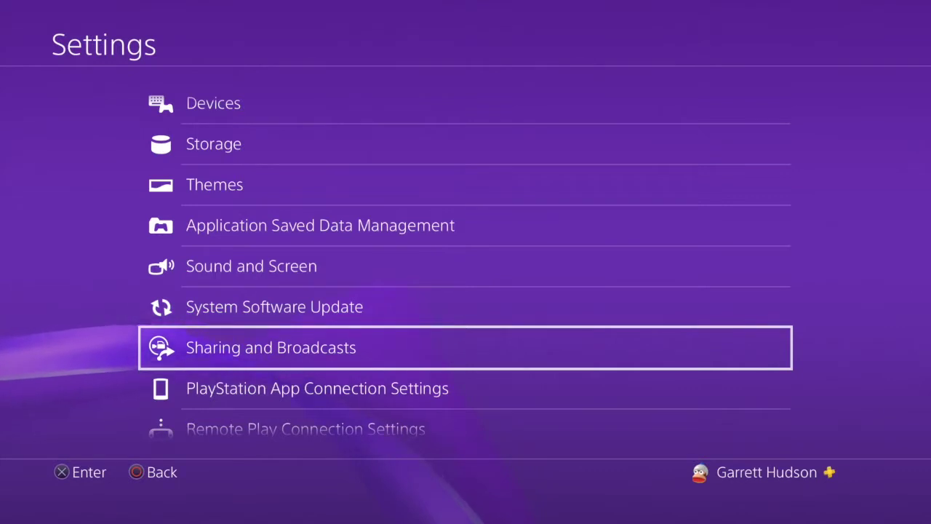
# - Open Video Clip Settings and set the clip length to 60 Minutes
pyautogui.press('Return')
pyautogui.press('Down')
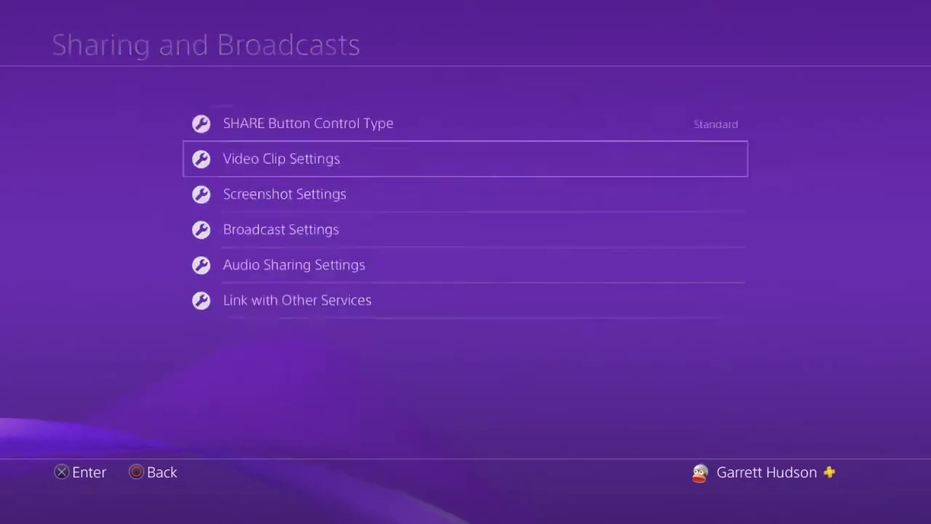
pyautogui.press('Return')
pyautogui.press('Return')
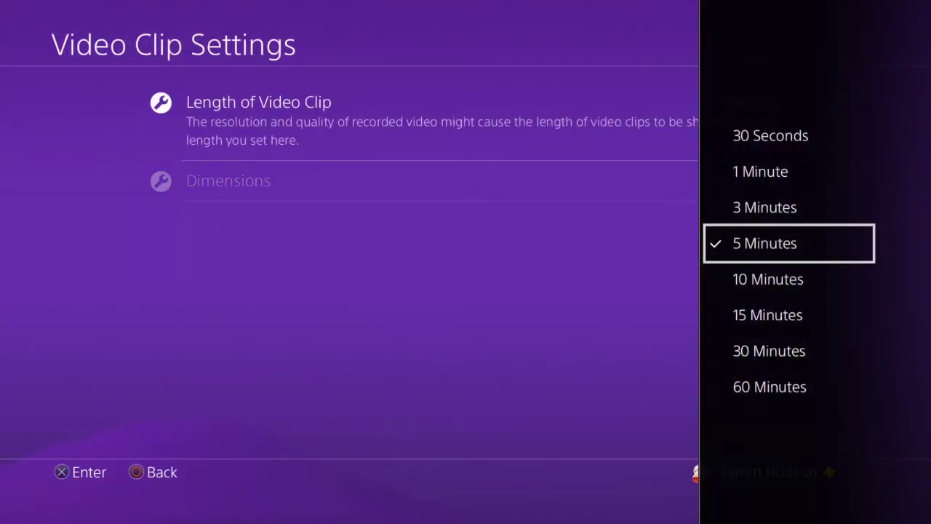
pyautogui.press('Down')
pyautogui.press('Down')
pyautogui.press('Down')
pyautogui.press('Down')
pyautogui.press('Down')
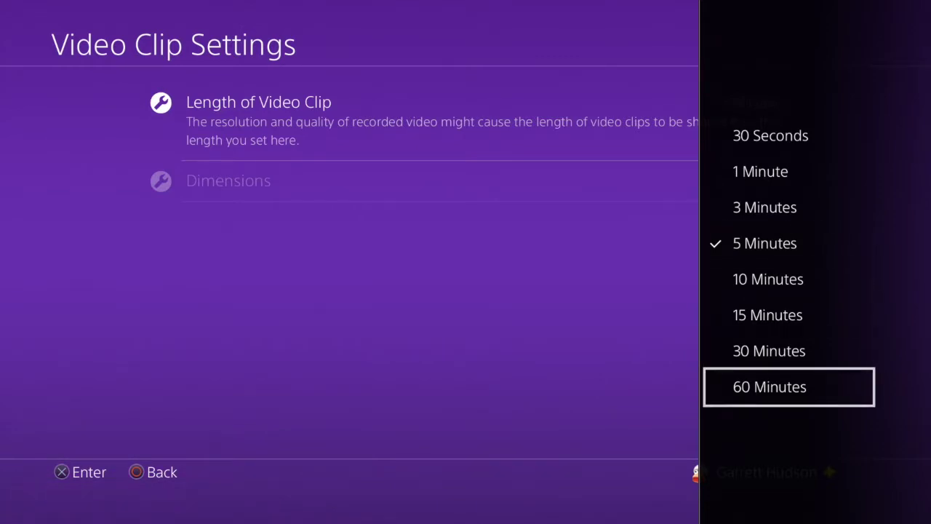
pyautogui.press('Return')
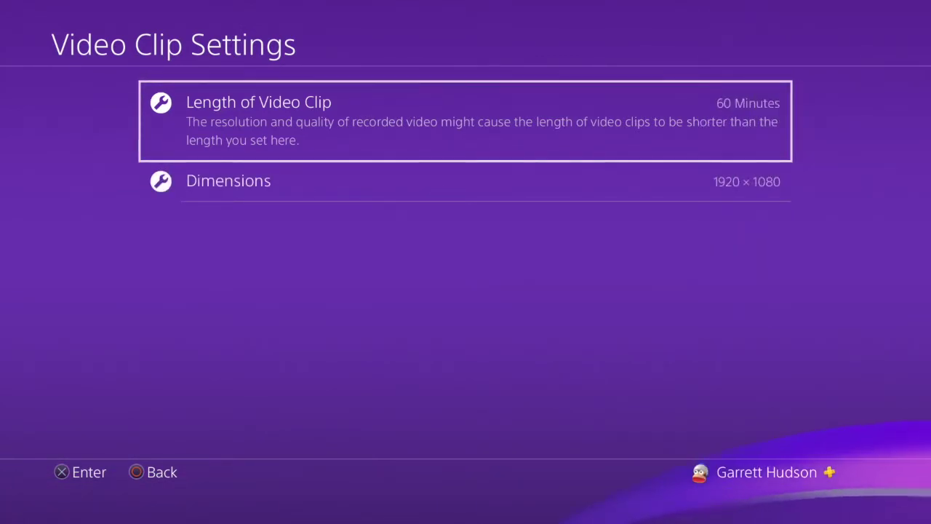
# - Reconfirm the 60 Minutes clip length and return to the main Settings list
pyautogui.press('Return')
pyautogui.press('Up')
pyautogui.press('Up')
pyautogui.press('Up')
pyautogui.press('Up')
pyautogui.press('Up')
pyautogui.press('Up')
pyautogui.press('Up')
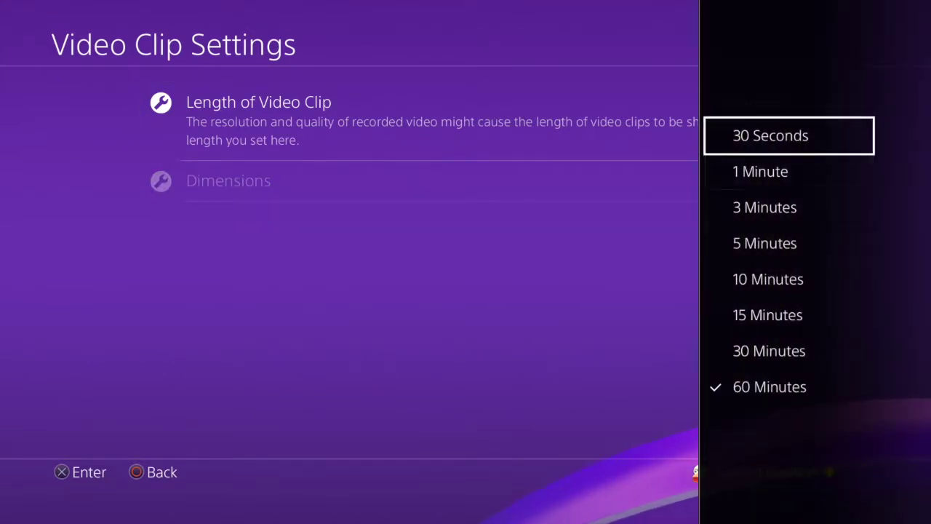
pyautogui.press('Down')
pyautogui.press('Down')
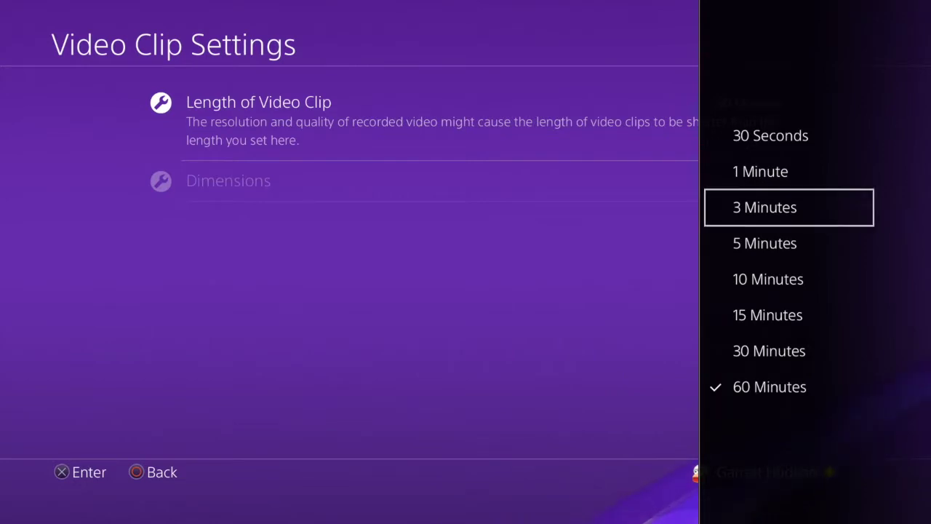
pyautogui.press('Escape')
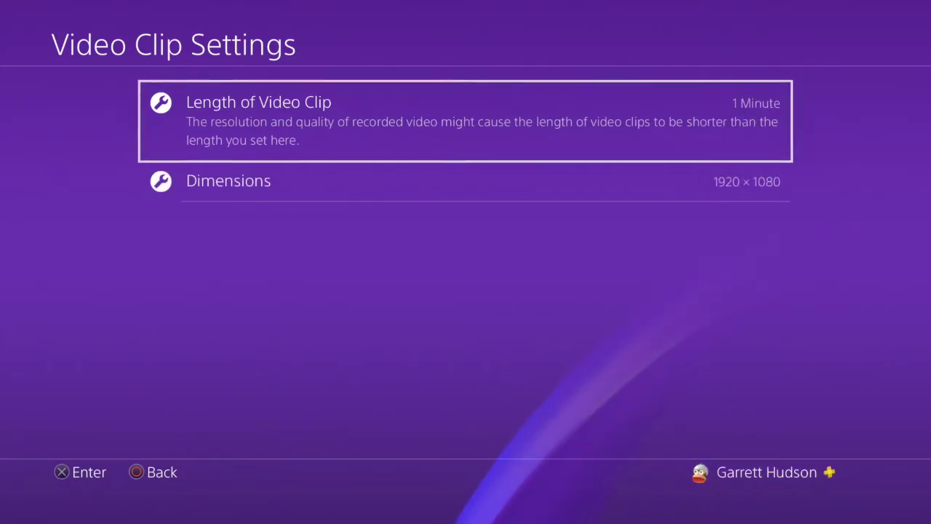
pyautogui.press('Return')
pyautogui.press('Down')
pyautogui.press('Down')
pyautogui.press('Down')
pyautogui.press('Down')
pyautogui.press('Down')
pyautogui.press('Down')
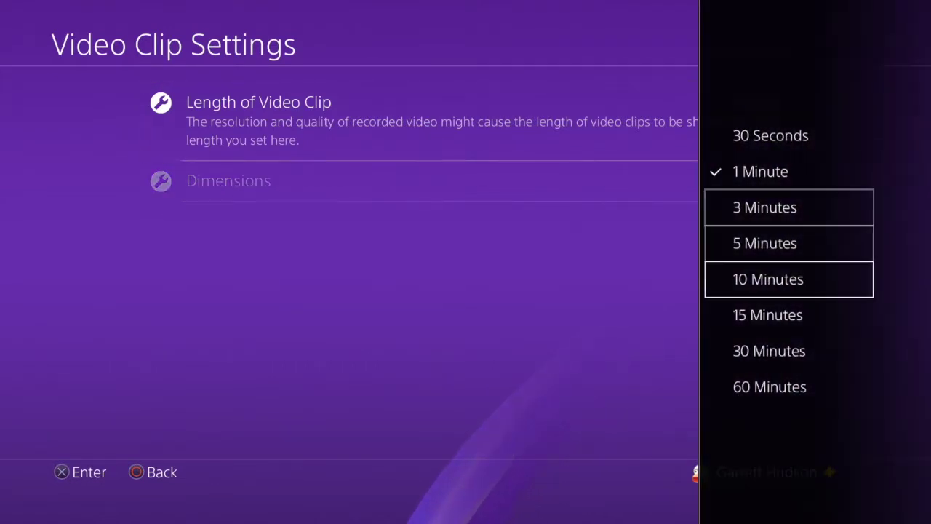
pyautogui.press('Return')
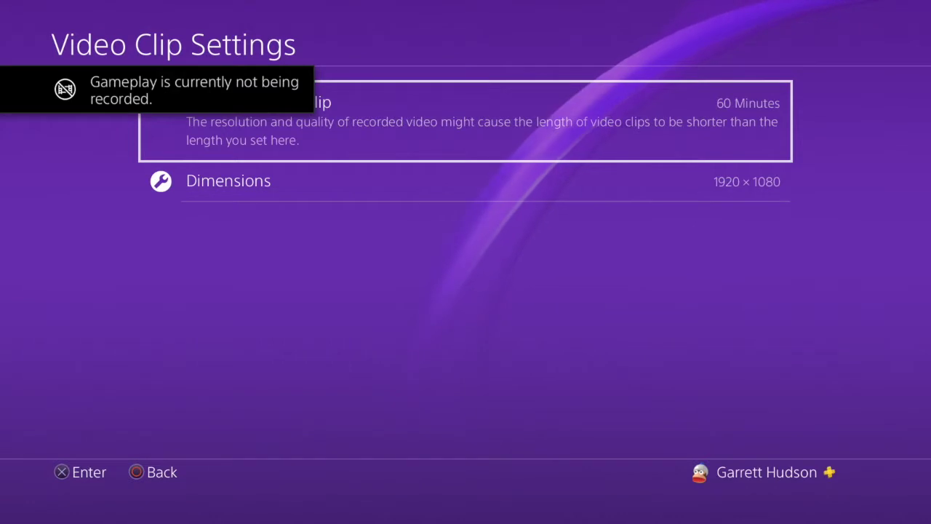
pyautogui.press('Escape')
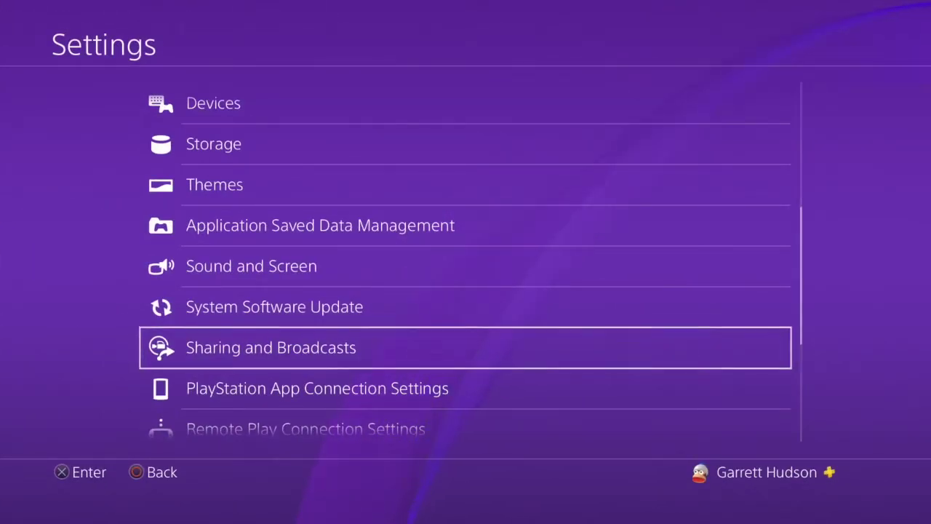
# - Leave Settings for the PS4 home screen
pyautogui.press('Up')
pyautogui.press('Up')
pyautogui.press('Up')
pyautogui.press('Up')
pyautogui.press('Up')
pyautogui.press('Up')
pyautogui.press('Up')
pyautogui.press('Up')
pyautogui.press('Up')
pyautogui.press('Up')
pyautogui.press('Up')
pyautogui.press('Up')
pyautogui.press('Up')
pyautogui.press('Up')
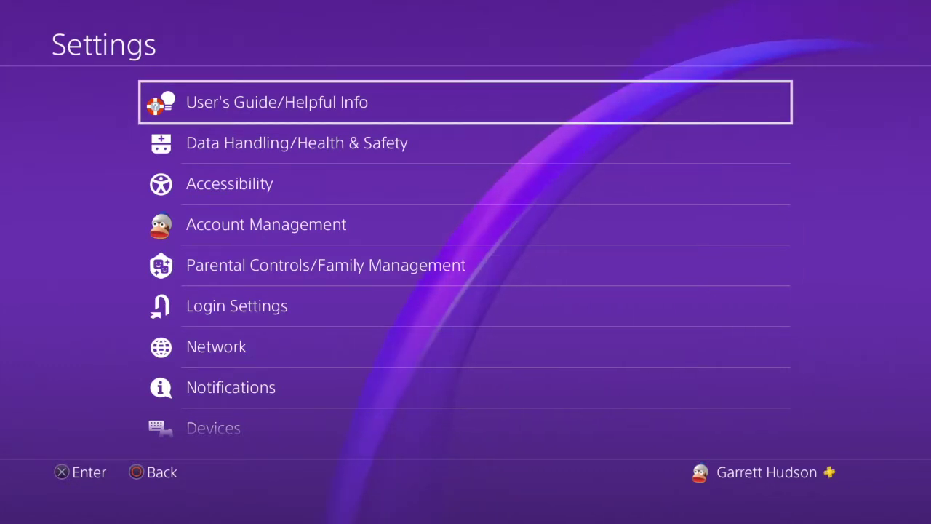
pyautogui.press('Down')
pyautogui.press('Down')
pyautogui.press('Down')
pyautogui.press('Down')
pyautogui.press('Down')
pyautogui.press('Down')
pyautogui.press('Down')
pyautogui.press('Down')
pyautogui.press('Down')
pyautogui.press('Down')
pyautogui.press('Down')
pyautogui.press('Down')
pyautogui.press('Down')
pyautogui.press('Down')
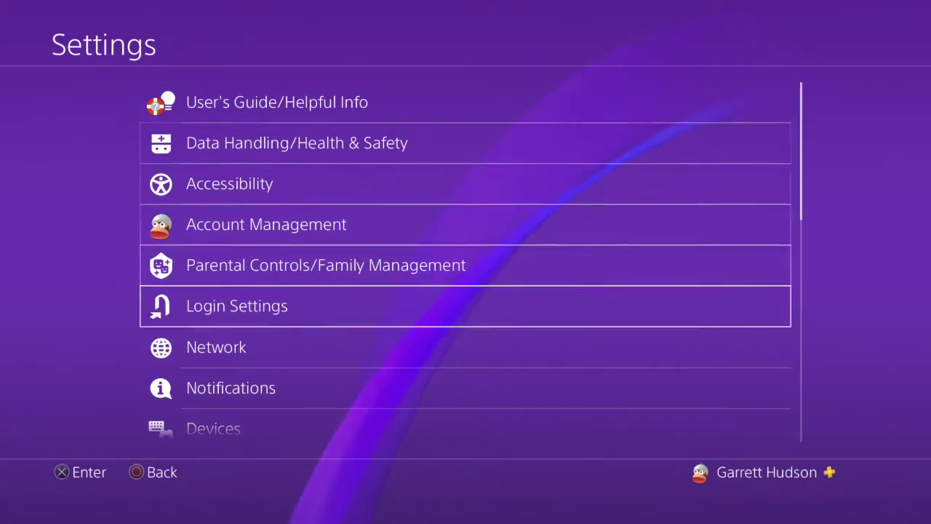
pyautogui.press('Up')
pyautogui.press('Up')
pyautogui.press('Up')
pyautogui.press('Up')
pyautogui.press('Up')
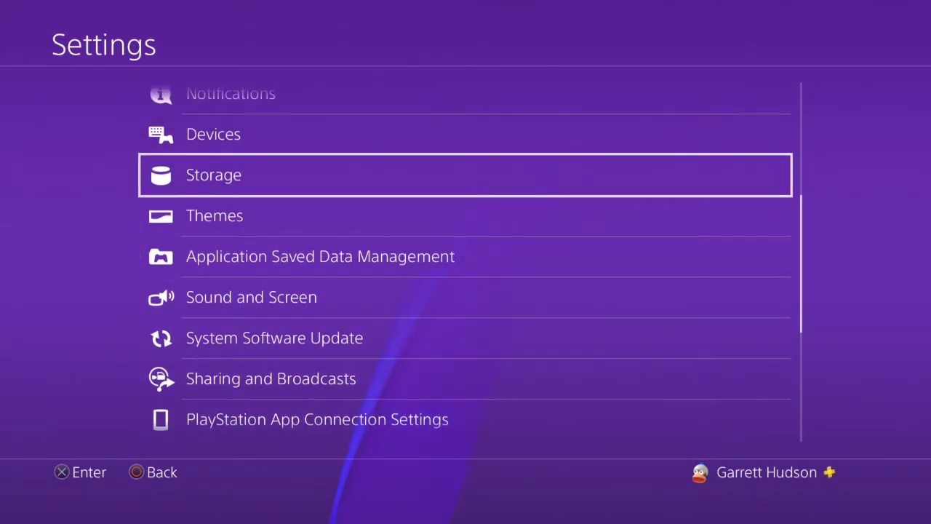
pyautogui.press('Escape')
# - In the Capture Gallery's Call of Duty: WWII captures, choose Copy to USB Storage Device for the Intermission clip
pyautogui.press('Down')
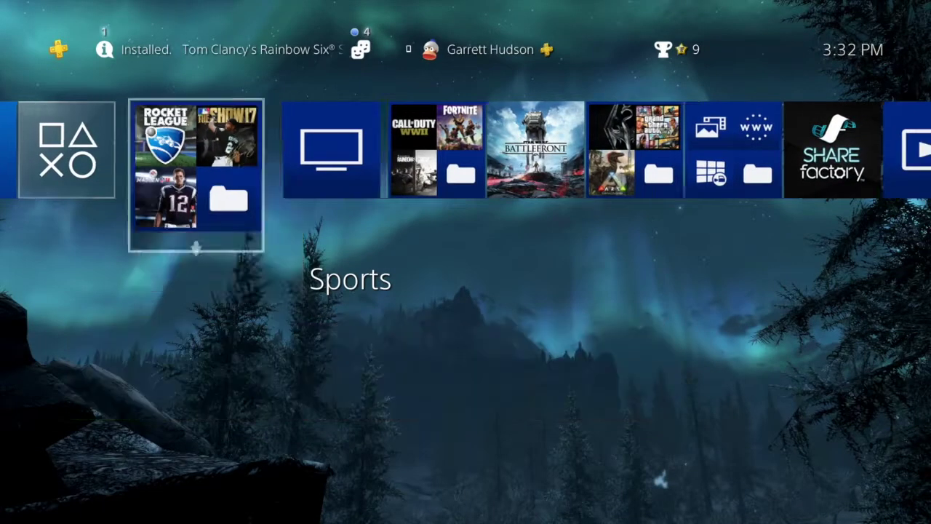
pyautogui.press('Right')
pyautogui.press('Right')
pyautogui.press('Right')
pyautogui.press('Right')
pyautogui.press('Right')
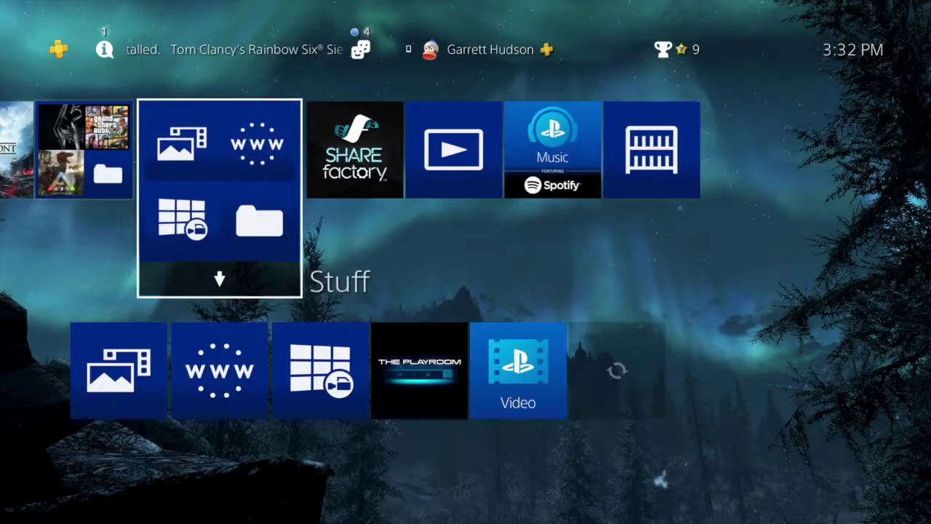
pyautogui.press('Down')
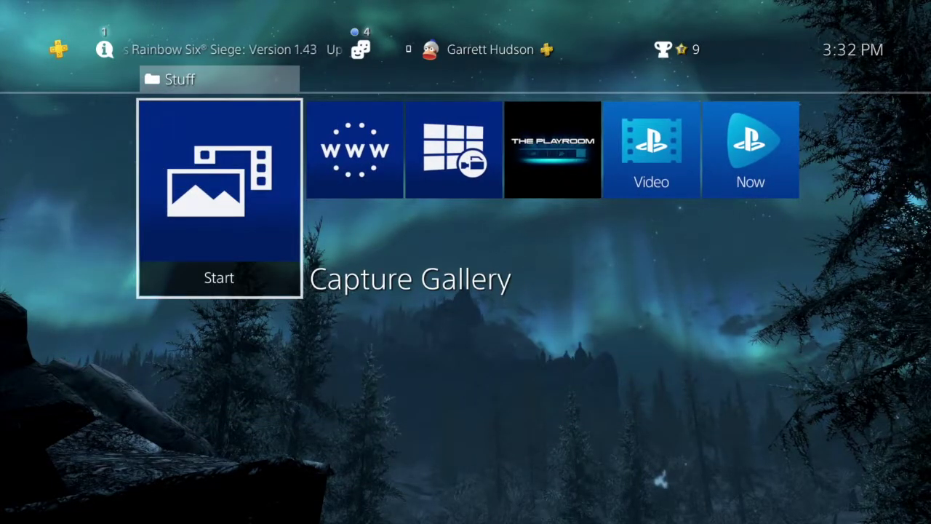
pyautogui.press('Return')
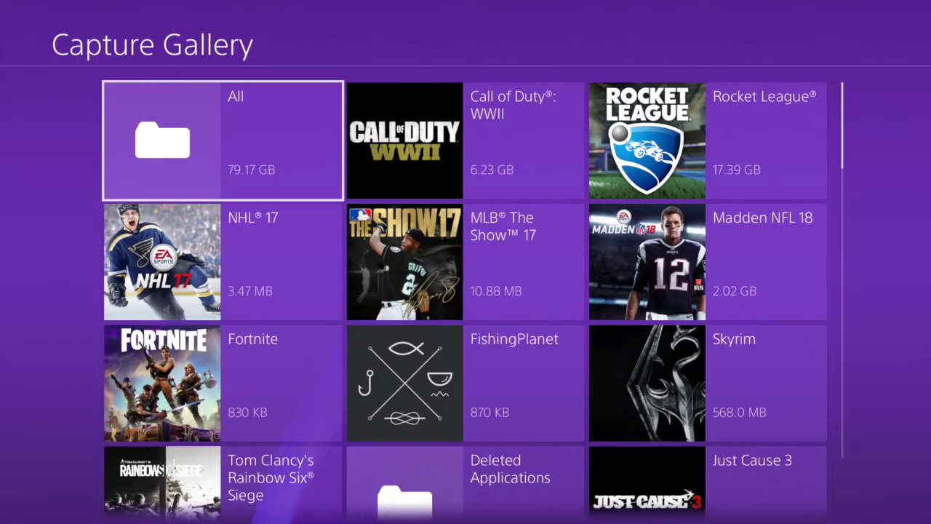
pyautogui.press('Right')
pyautogui.press('Return')
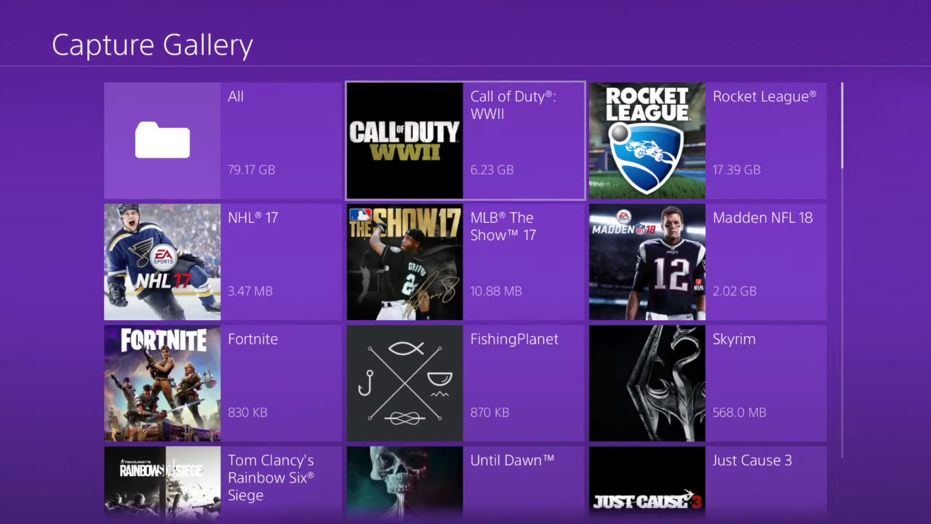
pyautogui.press('Right')
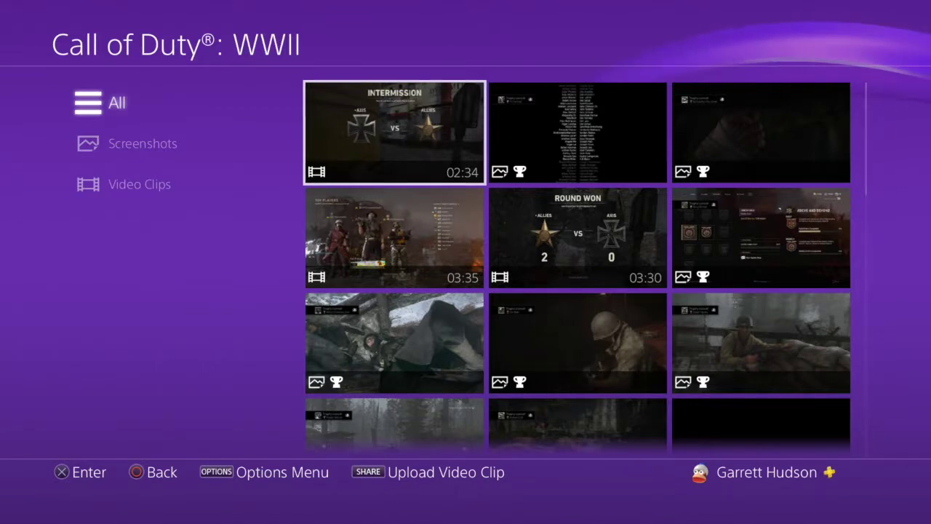
pyautogui.press('Menu')
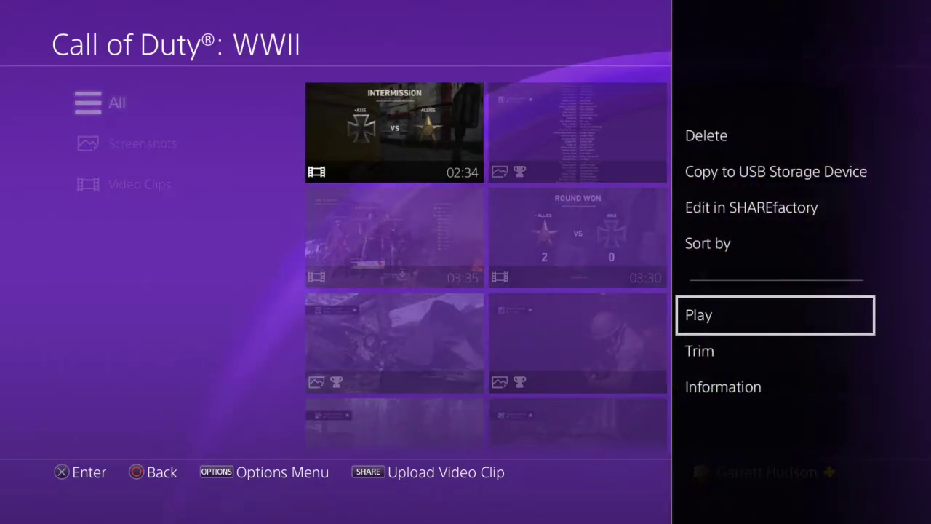
pyautogui.press('Up')
pyautogui.press('Up')
pyautogui.press('Up')
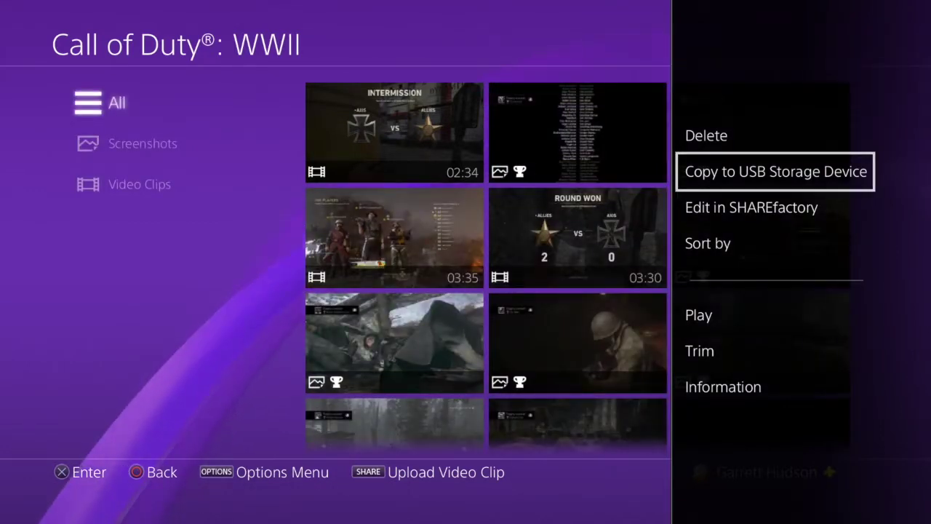
# - Open the copy selection grid and check the 03:35 and Round Won clips
pyautogui.press('Return')
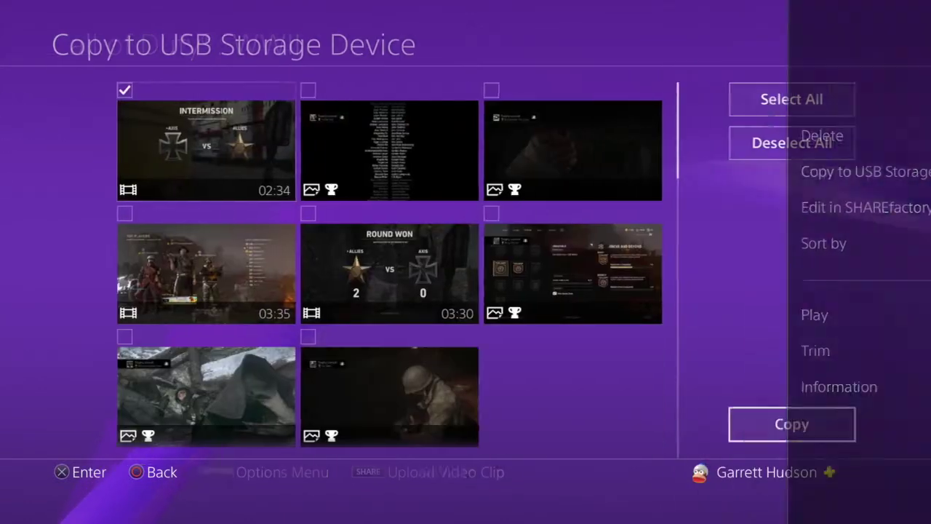
pyautogui.press('Left')
pyautogui.press('Right')
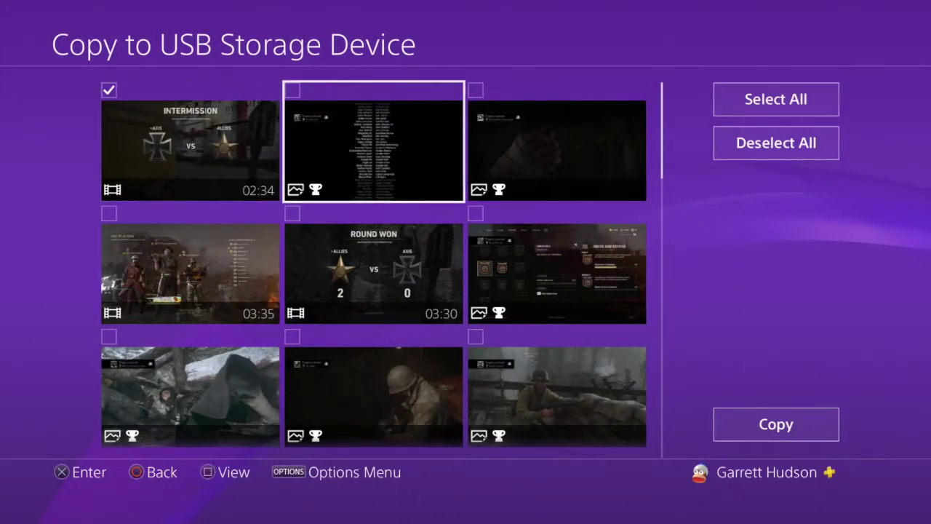
pyautogui.press('Down')
pyautogui.press('Left')
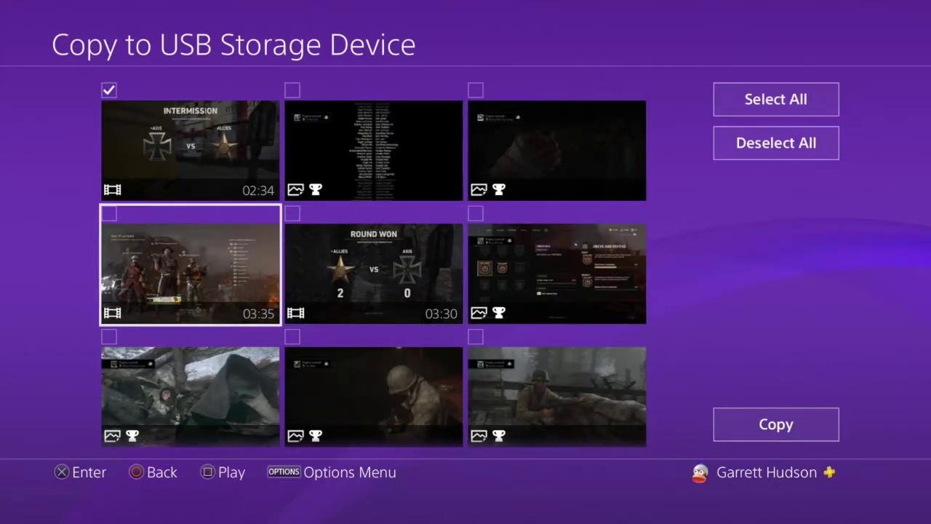
pyautogui.press('Up')
pyautogui.press('Right')
pyautogui.press('Down')
pyautogui.press('Left')
pyautogui.press('Return')
pyautogui.press('Right')
pyautogui.press('Return')
pyautogui.press('Down')
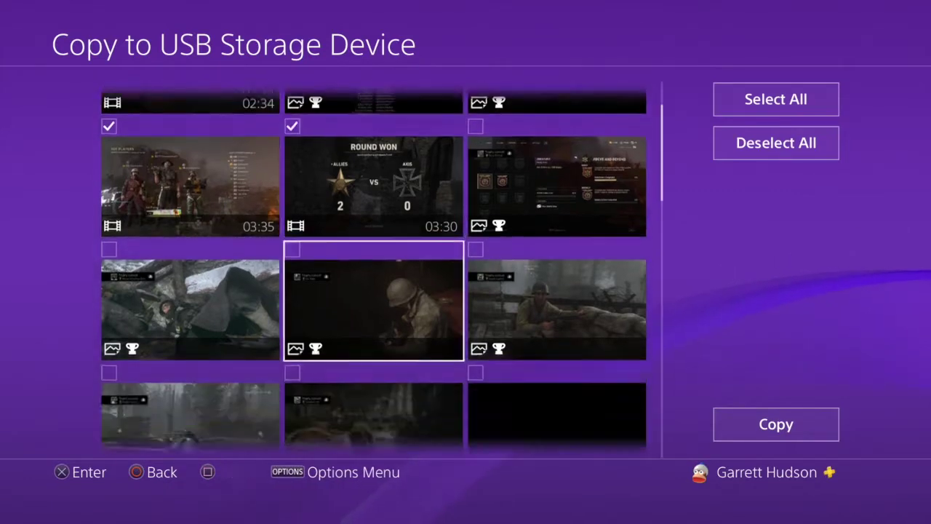
pyautogui.press('Left')
pyautogui.press('Down')
pyautogui.press('Right')
pyautogui.press('Right')
# - Check the 00:29 clip, then uncheck the 00:29, Round Won and 03:35 clips
pyautogui.press('Return')
pyautogui.press('Return')
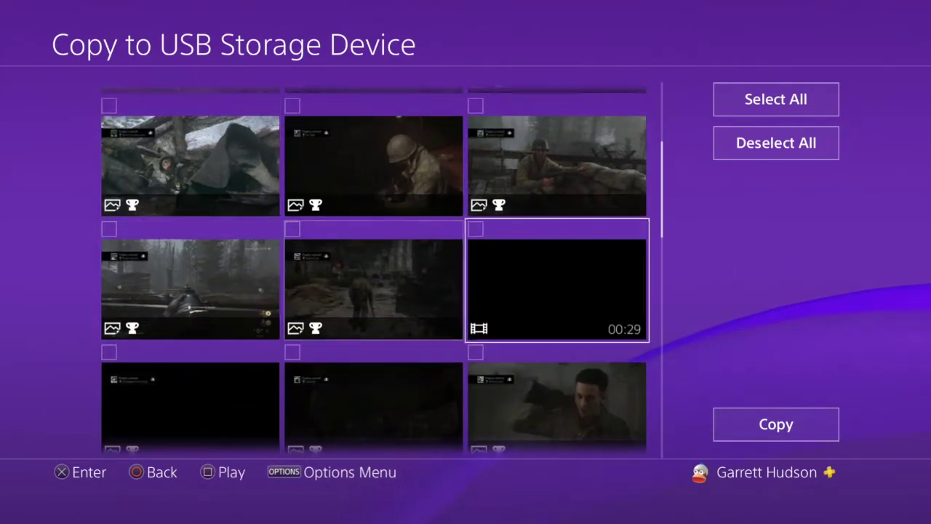
pyautogui.press('Left')
pyautogui.press('Up')
pyautogui.press('Up')
pyautogui.press('Up')
pyautogui.press('Down')
pyautogui.press('Return')
pyautogui.press('Left')
pyautogui.press('Return')
pyautogui.press('Up')
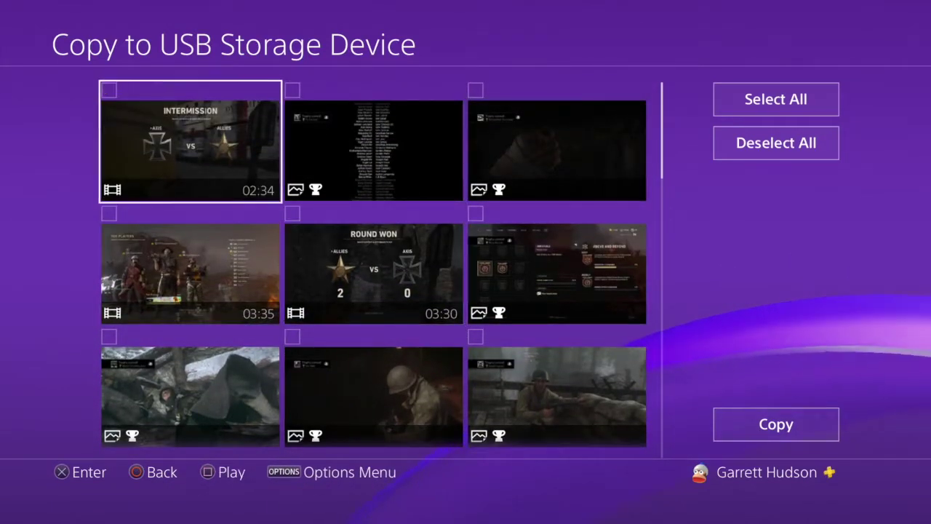
# - Back out to the capture gallery and return to the Intermission clip
pyautogui.press('Return')
pyautogui.press('Escape')
pyautogui.press('Left')
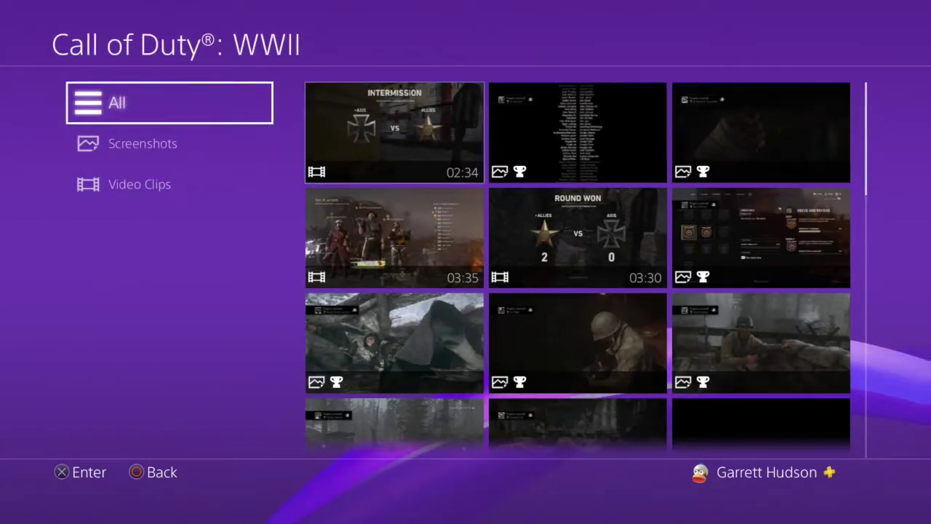
pyautogui.press('Escape')
pyautogui.press('Return')
pyautogui.press('Down')
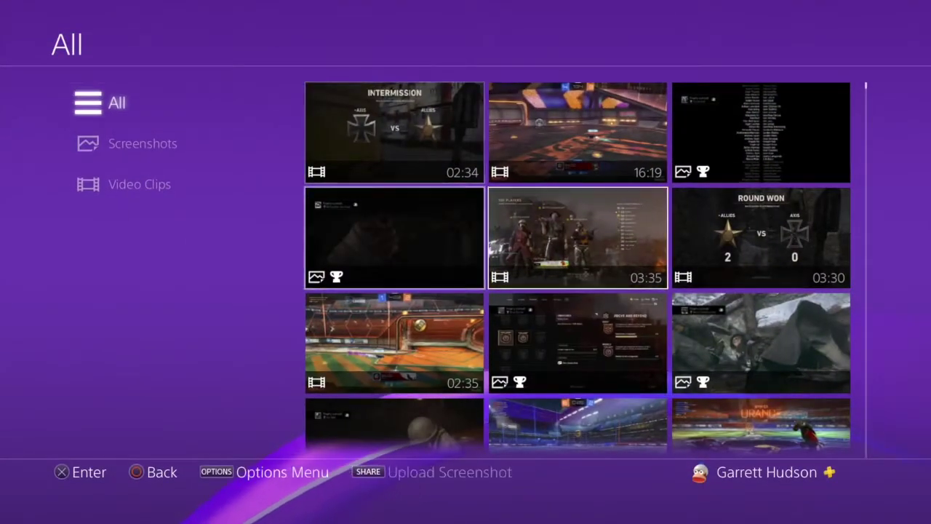
pyautogui.press('Right')
pyautogui.press('Right')
pyautogui.press('Down')
pyautogui.press('Left')
pyautogui.press('Down')
pyautogui.press('Up')
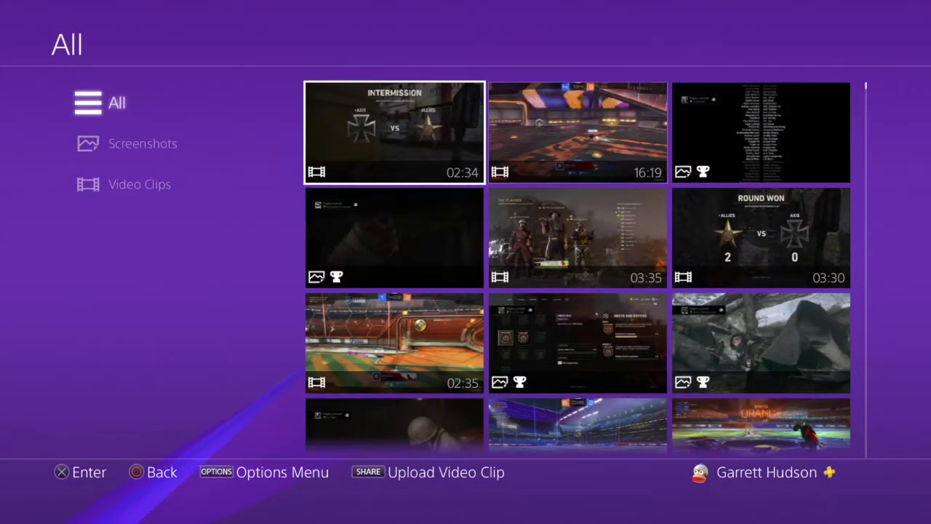
# - Reopen Copy to USB Storage Device and check the 16:19 and 03:35 clips
pyautogui.press('Menu')
pyautogui.press('Up')
pyautogui.press('Up')
pyautogui.press('Up')
pyautogui.press('Return')
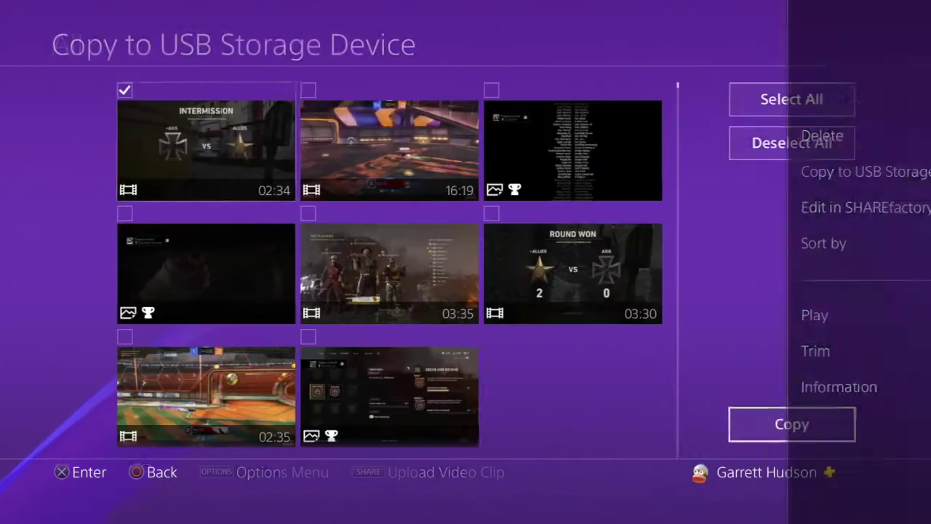
pyautogui.press('Left')
pyautogui.press('Right')
pyautogui.press('Return')
pyautogui.press('Down')
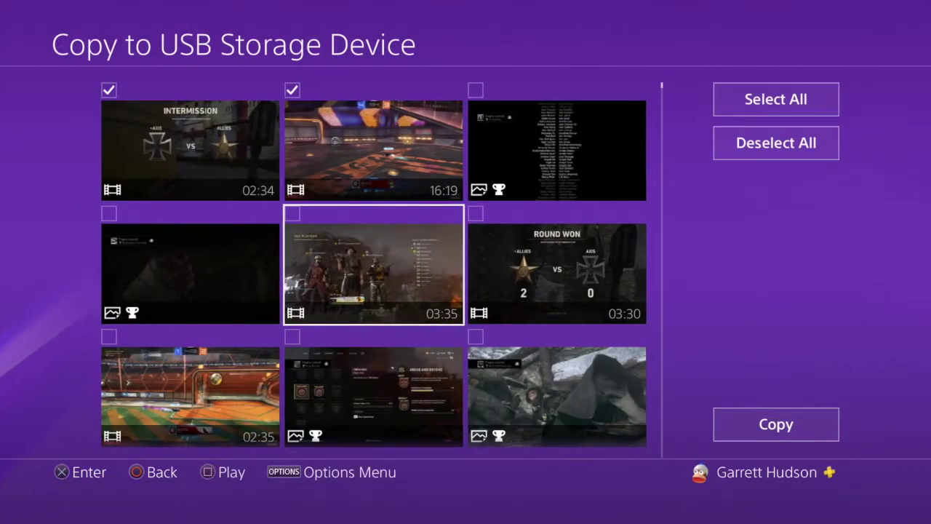
pyautogui.press('Return')
pyautogui.press('Right')
pyautogui.press('Left')
pyautogui.press('Down')
# - Leave only the 02:34 Intermission and 03:35 clips checked, then choose Copy
pyautogui.press('Left')
pyautogui.press('Return')
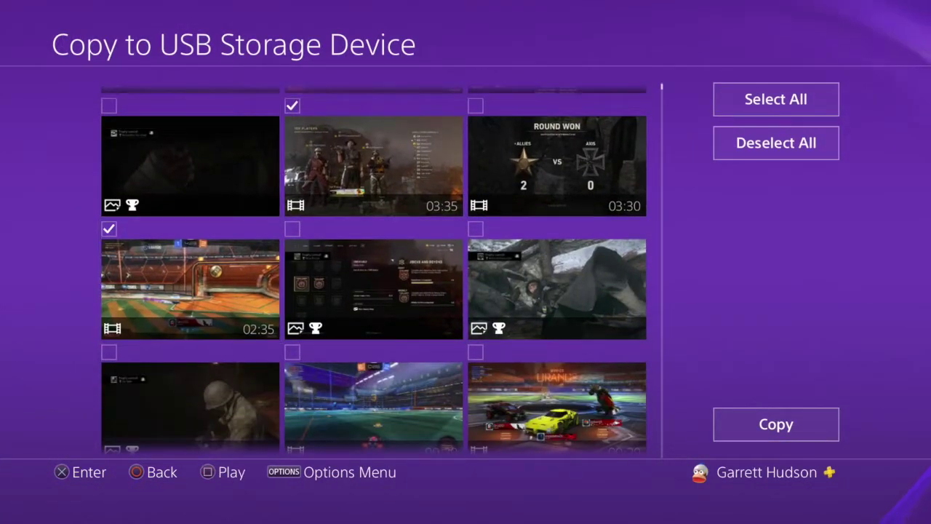
pyautogui.press('Return')
pyautogui.press('Up')
pyautogui.press('Up')
pyautogui.press('Return')
pyautogui.press('Right')
pyautogui.press('Return')
pyautogui.press('Left')
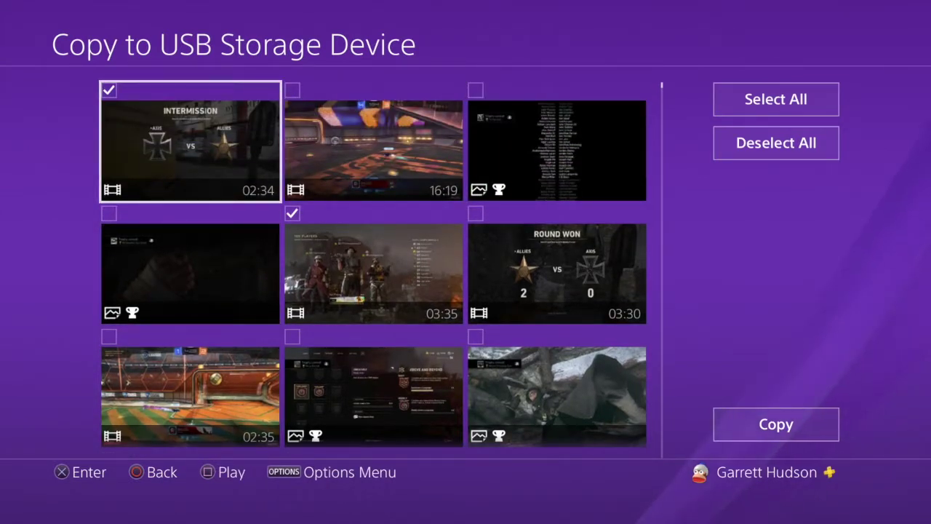
pyautogui.press('Right')
pyautogui.press('Right')
pyautogui.press('Right')
pyautogui.press('Return')
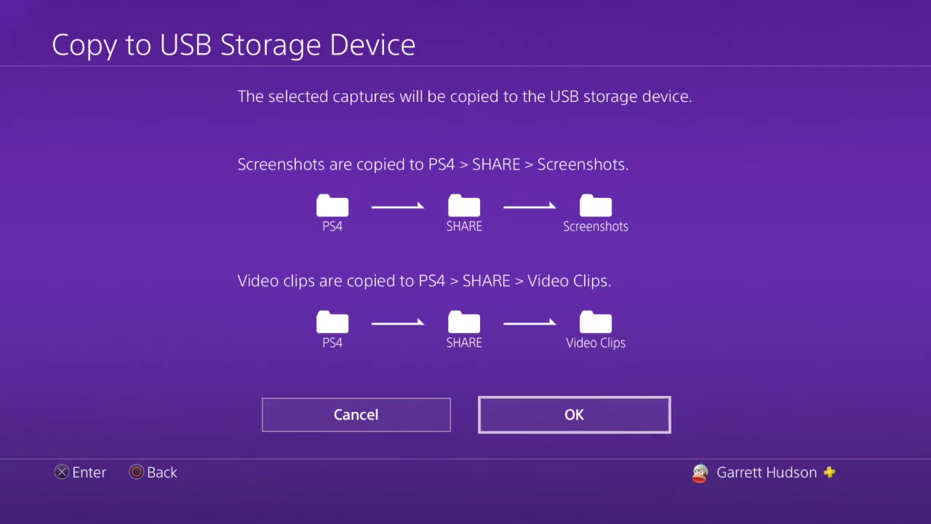
# - Confirm copying the two clips to the USB drive, then close the audio recording panel
pyautogui.press('Return')
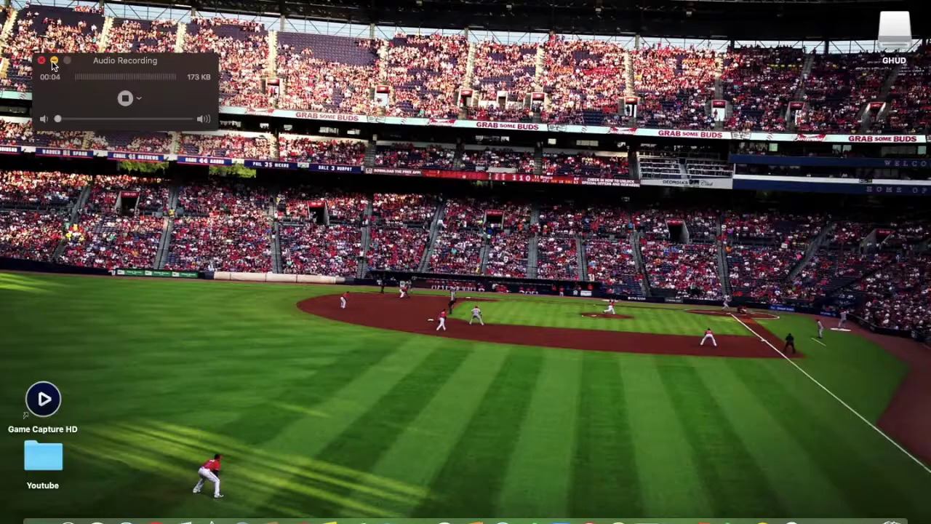
pyautogui.click(53, 64)
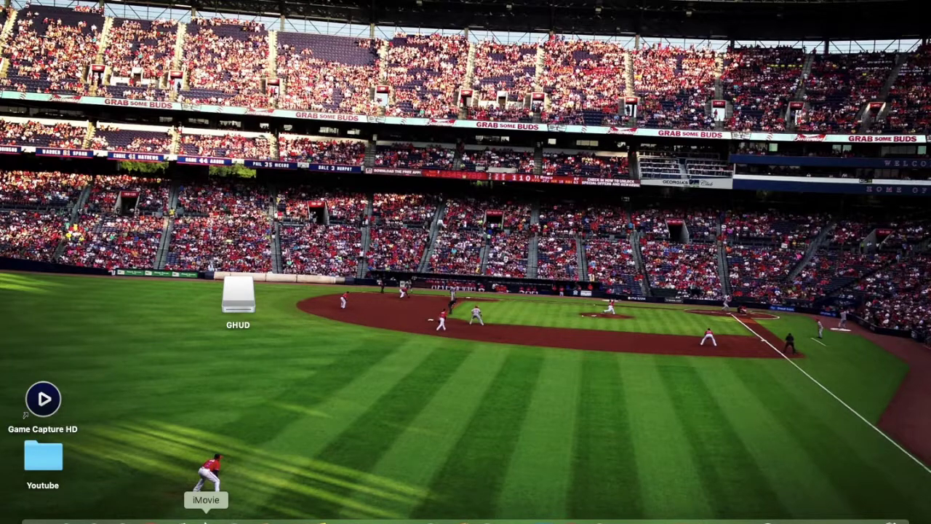
# - Launch iMovie from the Dock to show its project library
pyautogui.click(206, 521)
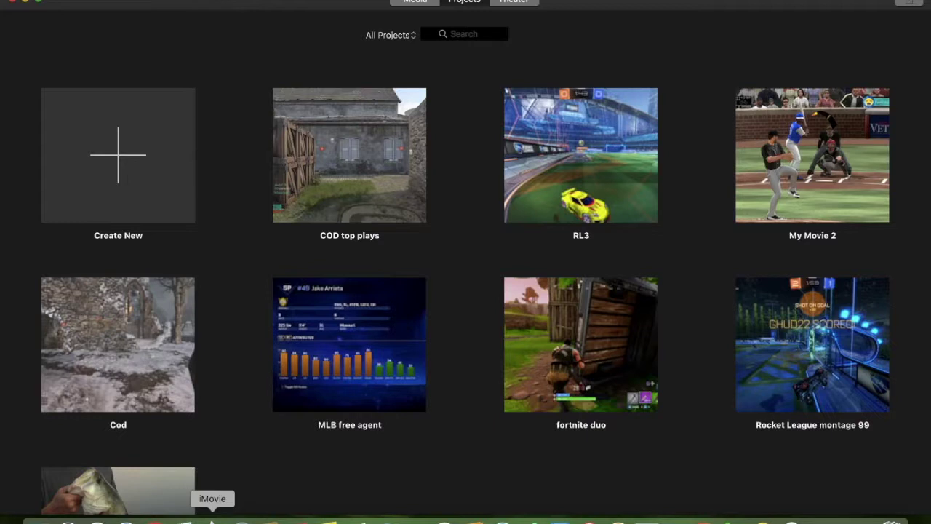
# - Create a new Movie project, My Movie 3, with an empty timeline
pyautogui.click(159, 193)
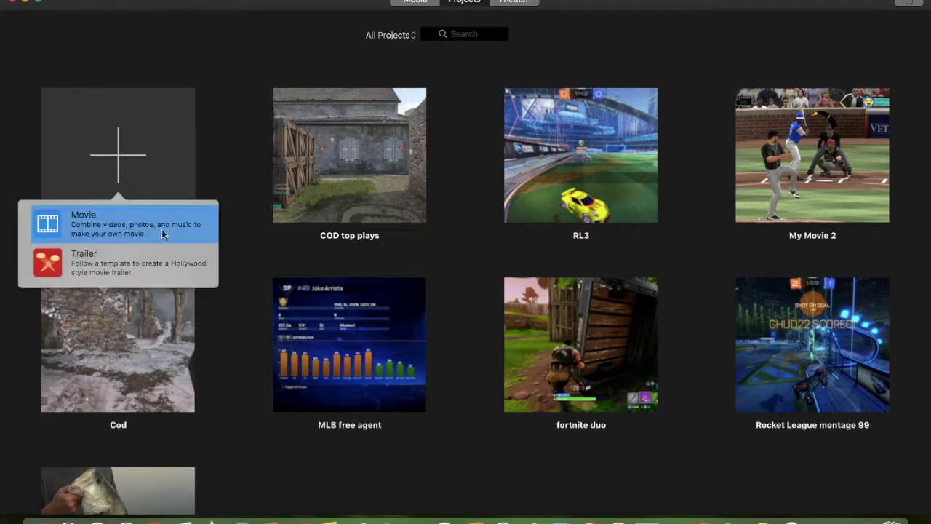
pyautogui.click(162, 230)
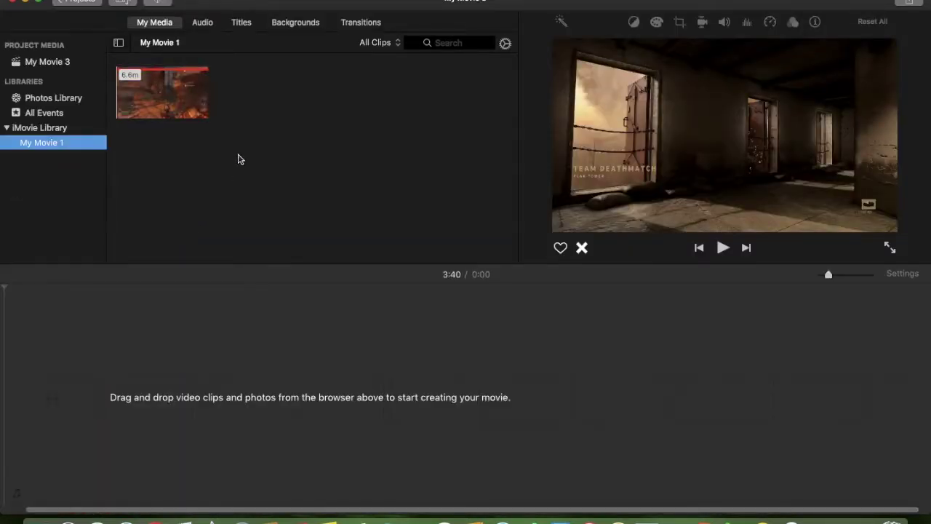
pyautogui.click(262, 132)
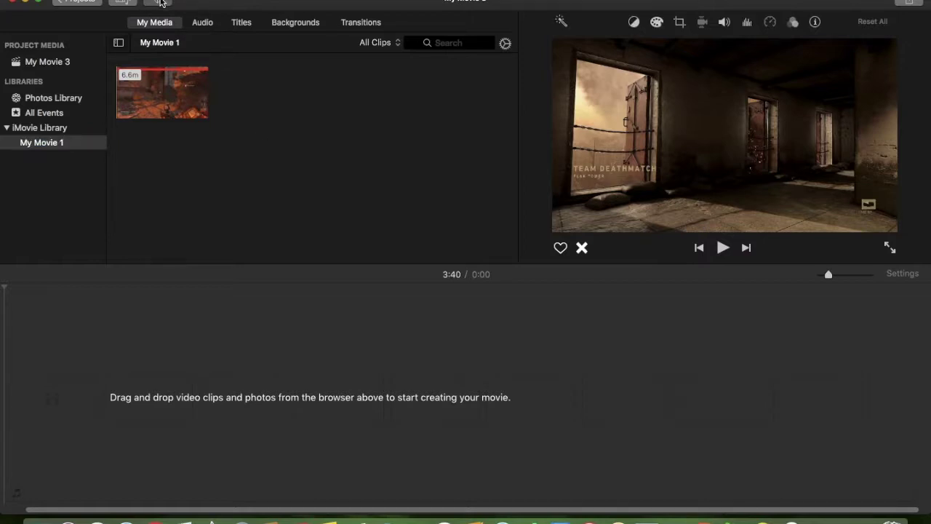
pyautogui.click(161, 3)
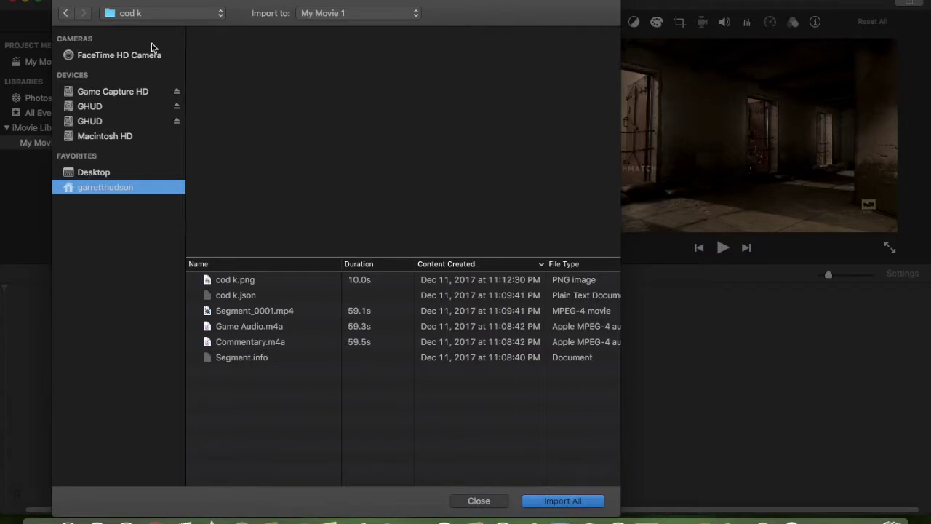
# - Browse the GHUD USB drive into PS4 > SHARE > Video Clips
pyautogui.click(128, 109)
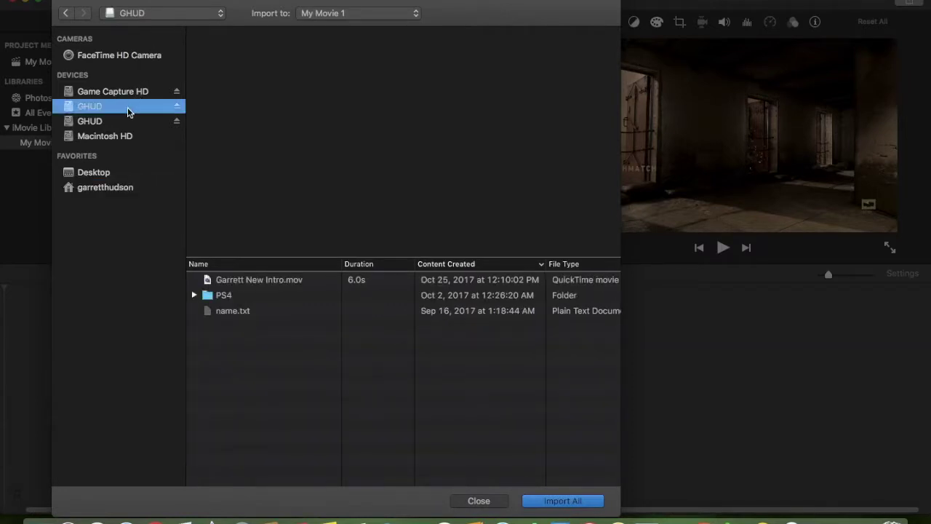
pyautogui.click(123, 120)
pyautogui.click(124, 102)
pyautogui.click(116, 120)
pyautogui.click(117, 109)
pyautogui.click(239, 297)
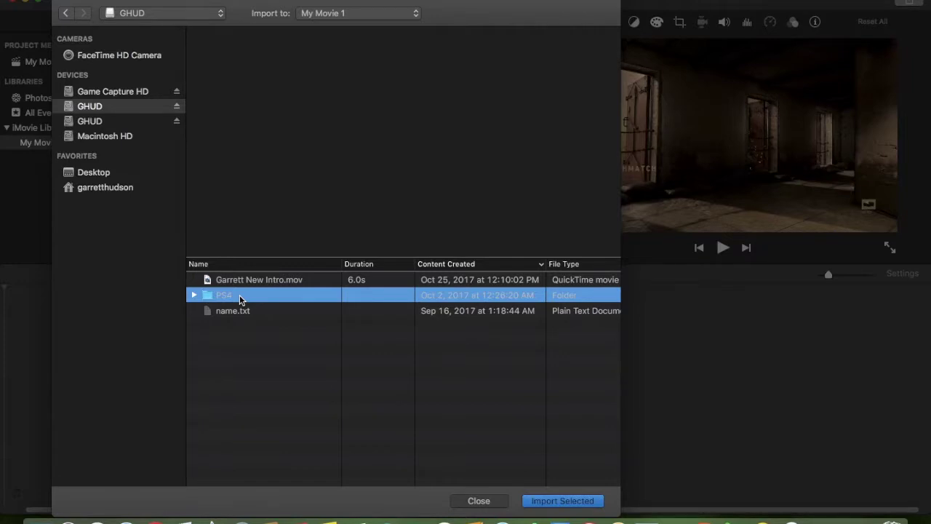
pyautogui.doubleClick(241, 300)
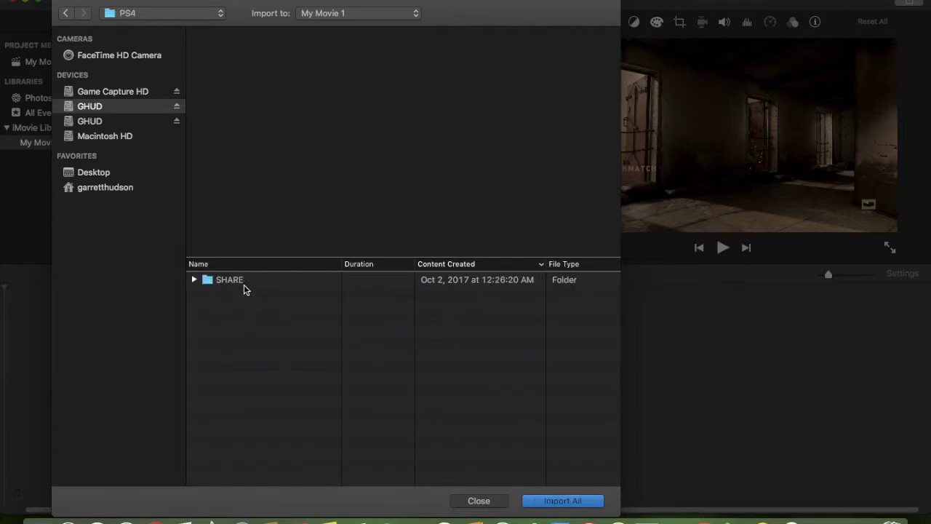
pyautogui.doubleClick(246, 286)
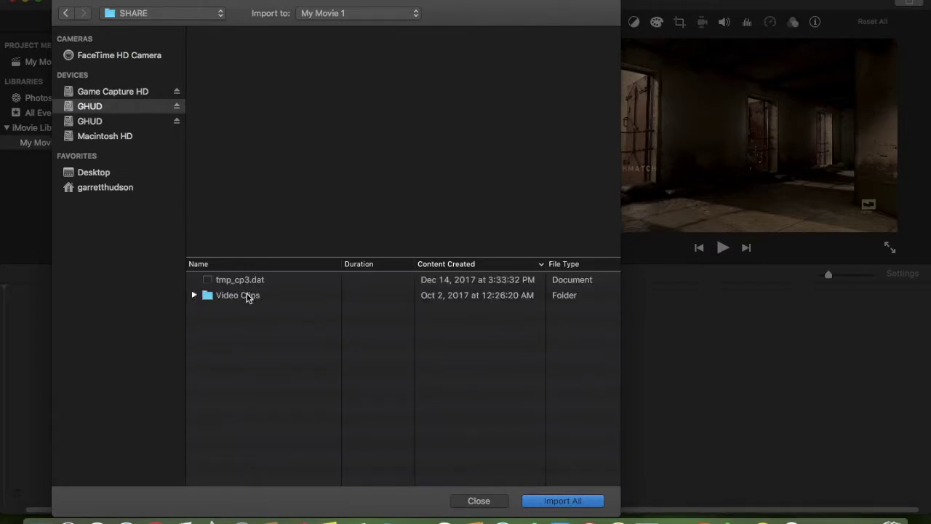
pyautogui.doubleClick(247, 296)
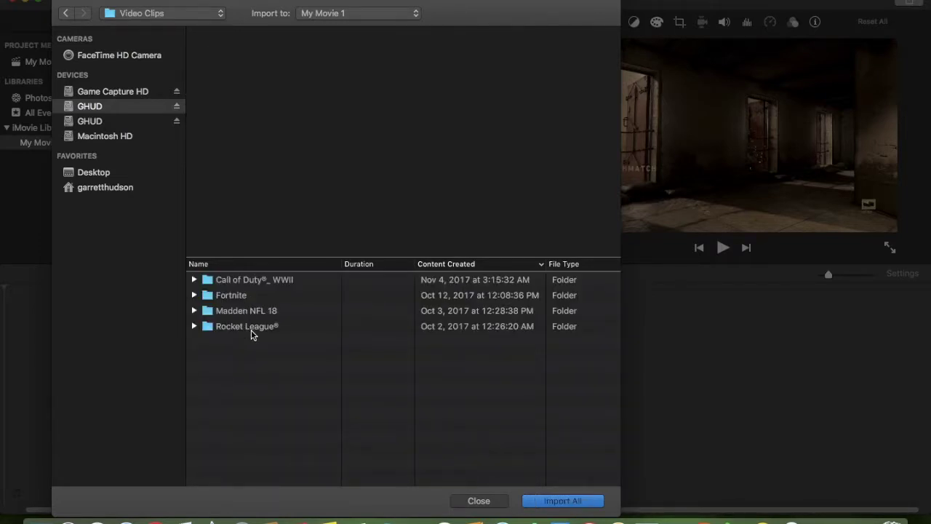
# - Open the Call of Duty® WWII folder and import its first 1.4-minute clip into My Movie 1
pyautogui.click(251, 330)
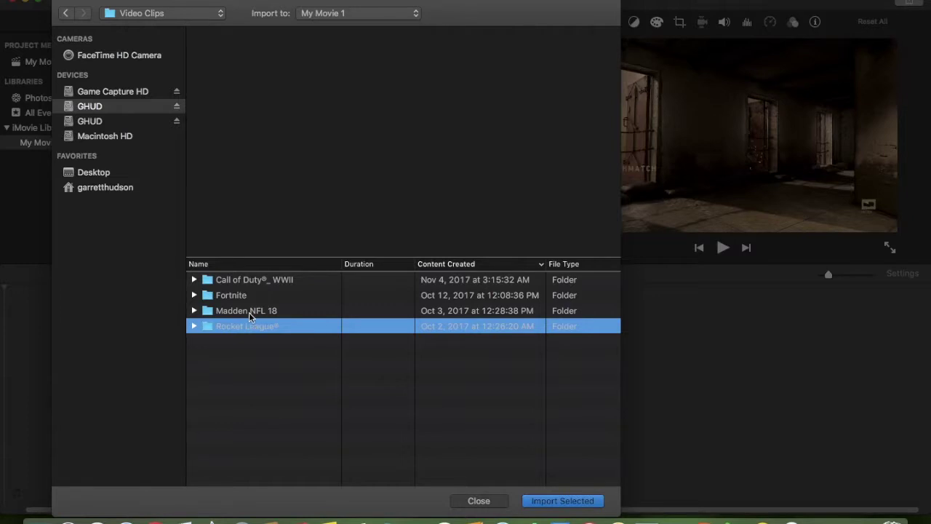
pyautogui.click(248, 311)
pyautogui.click(248, 298)
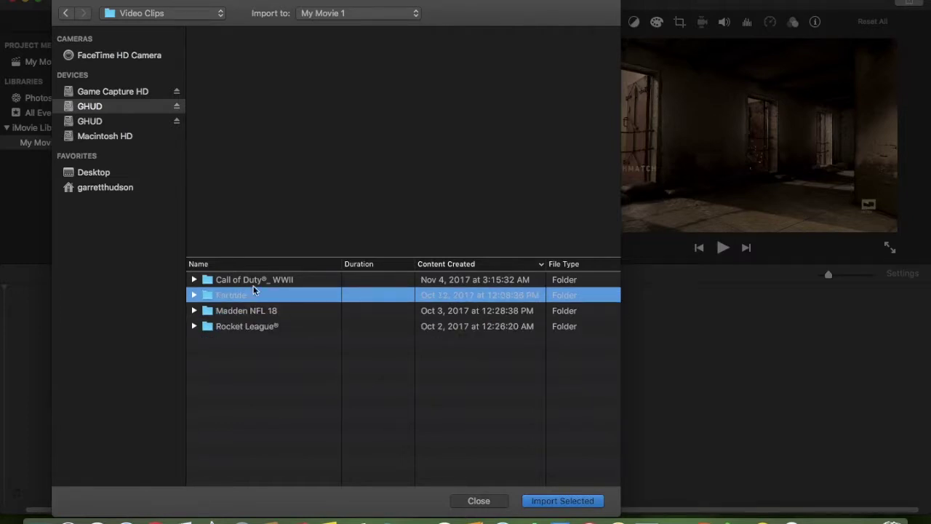
pyautogui.click(256, 284)
pyautogui.click(257, 301)
pyautogui.click(255, 324)
pyautogui.click(258, 310)
pyautogui.click(255, 295)
pyautogui.click(256, 281)
pyautogui.click(255, 326)
pyautogui.click(253, 312)
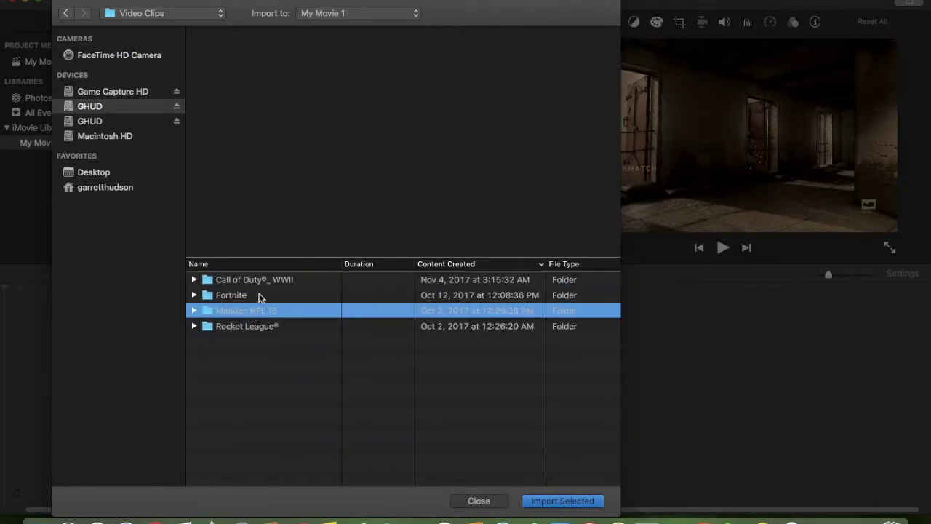
pyautogui.doubleClick(262, 281)
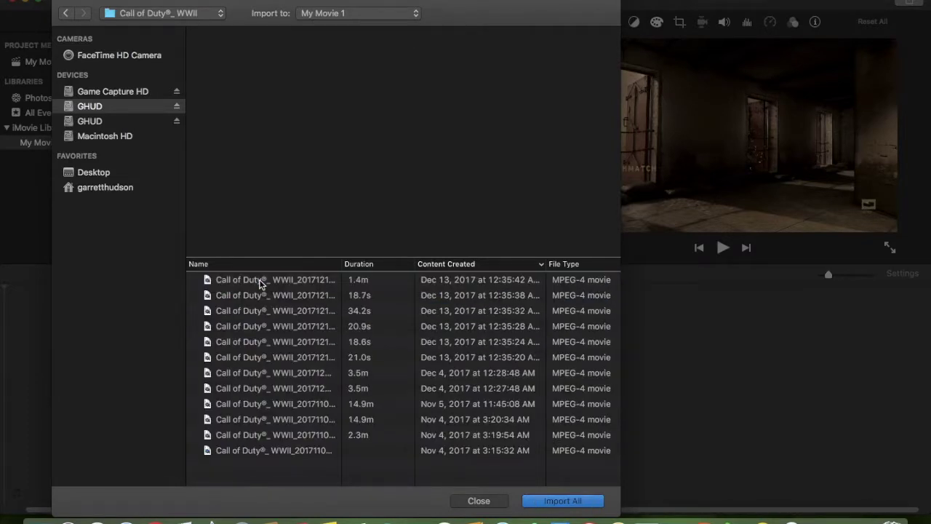
pyautogui.click(275, 282)
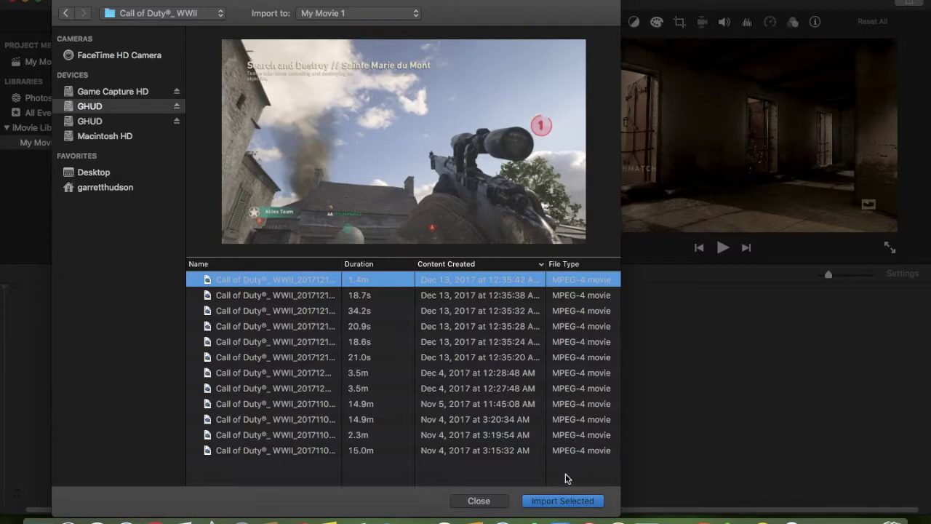
pyautogui.click(550, 502)
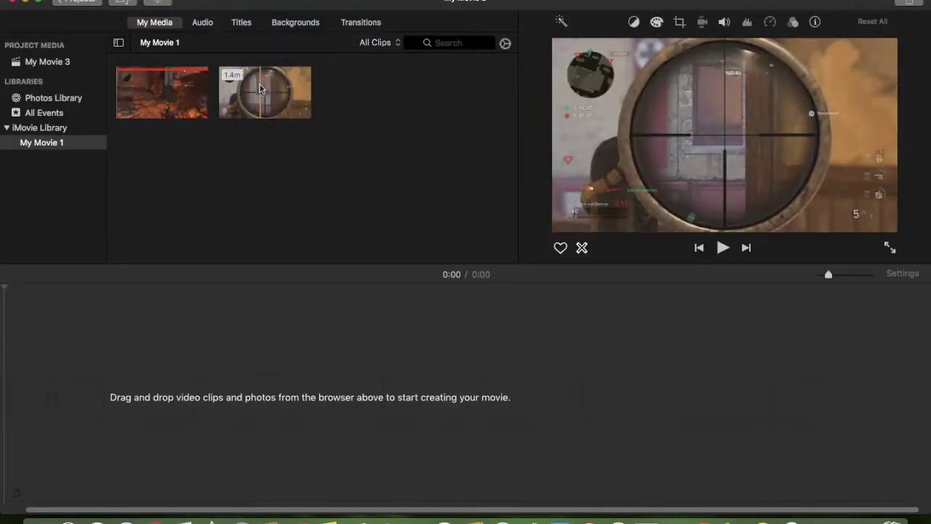
# - Place the 1.4-minute clip on the empty timeline, check it at 0:26, then return to the start
pyautogui.moveTo(261, 87); pyautogui.dragTo(109, 400)
pyautogui.click(32, 365)
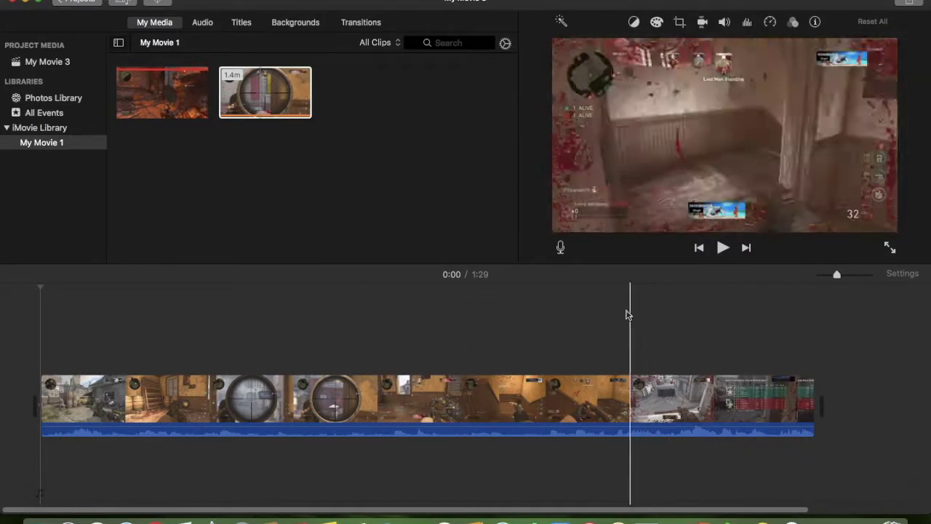
pyautogui.click(267, 384)
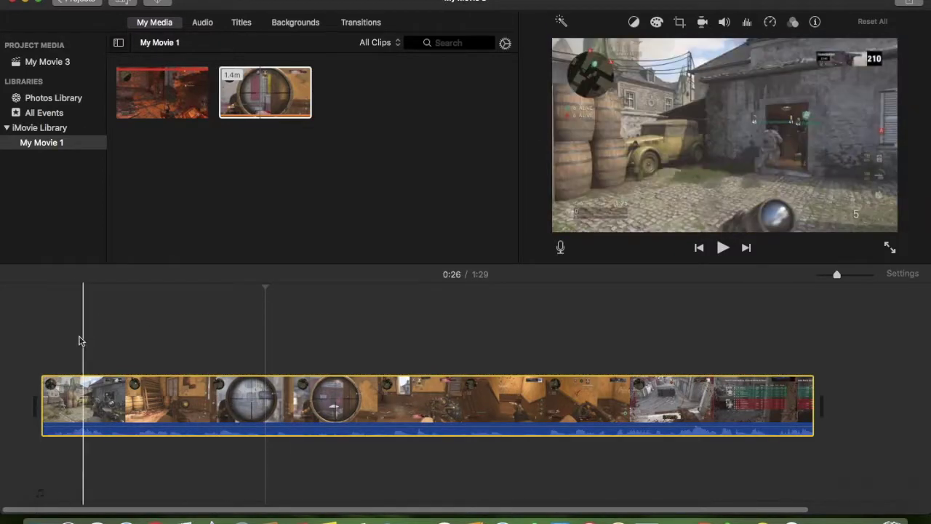
pyautogui.click(31, 347)
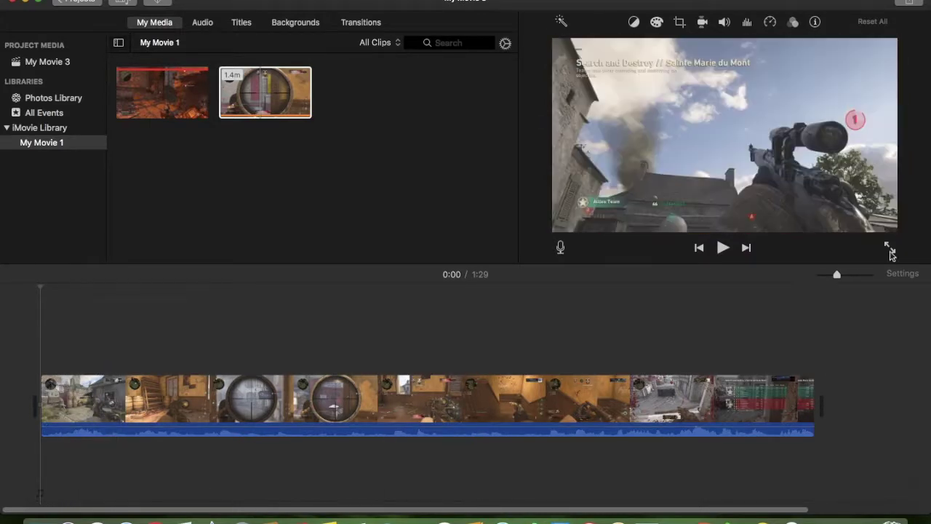
# - Preview the movie full screen, pausing at 00:13, then bring up the Share options
pyautogui.click(888, 249)
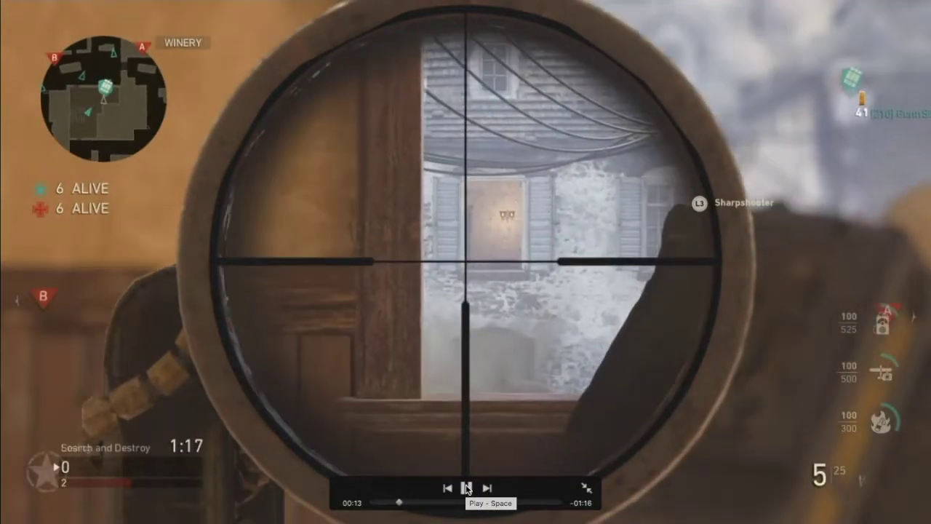
pyautogui.click(467, 488)
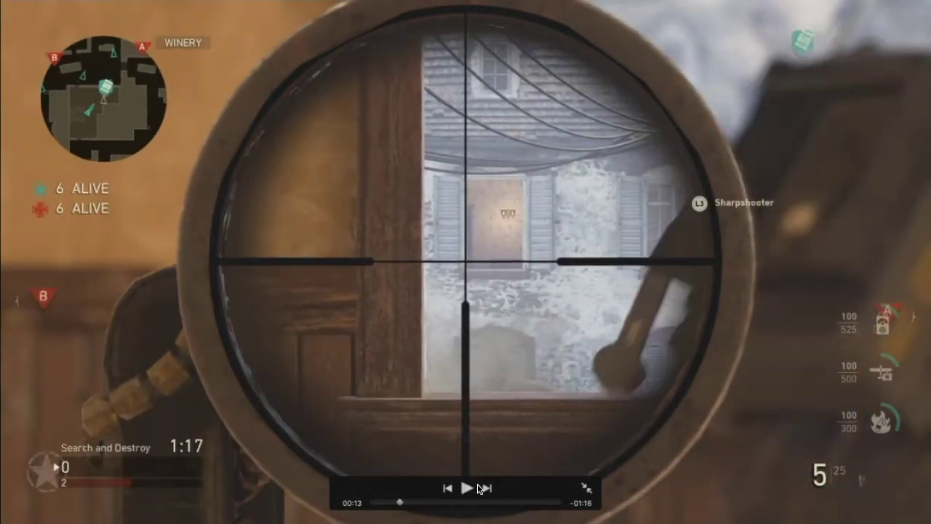
pyautogui.click(587, 488)
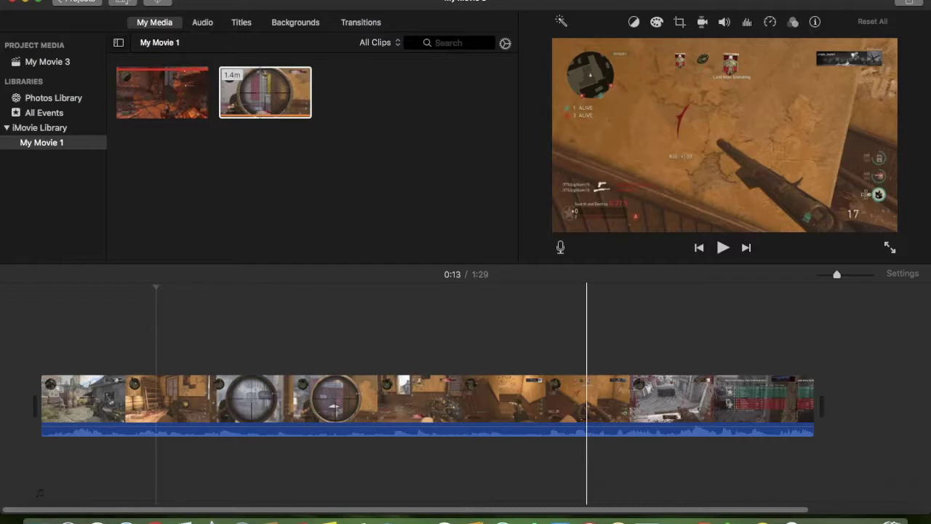
pyautogui.click(884, 311)
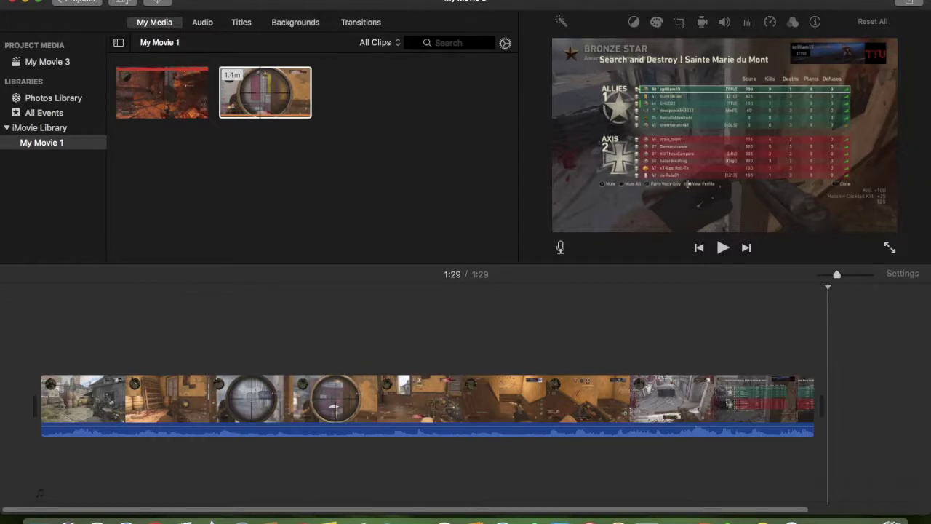
pyautogui.click(911, 2)
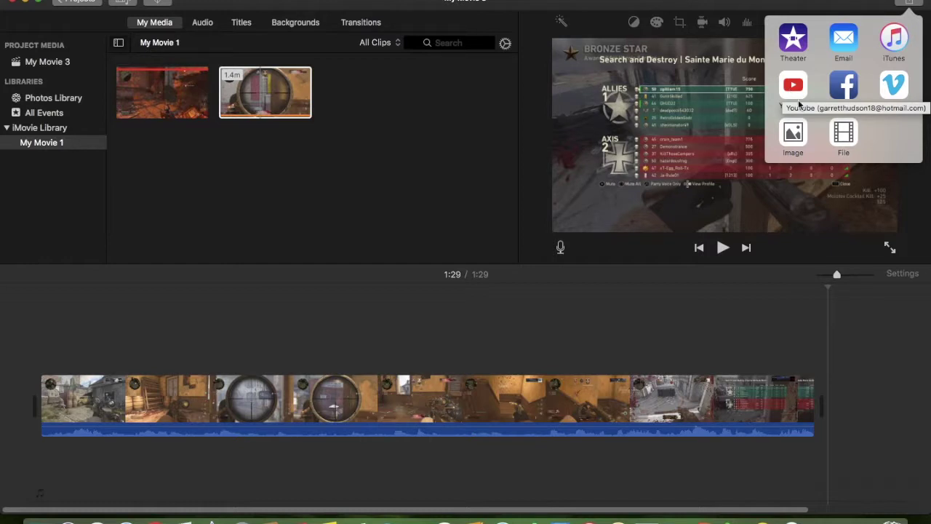
# - Choose File export at 720p resolution with Better Quality compression, then close the export settings
pyautogui.click(847, 137)
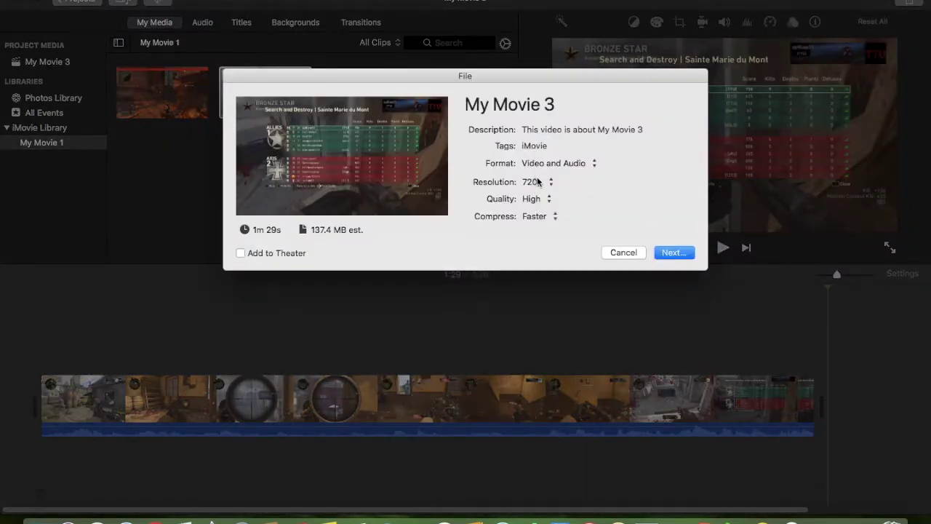
pyautogui.click(537, 182)
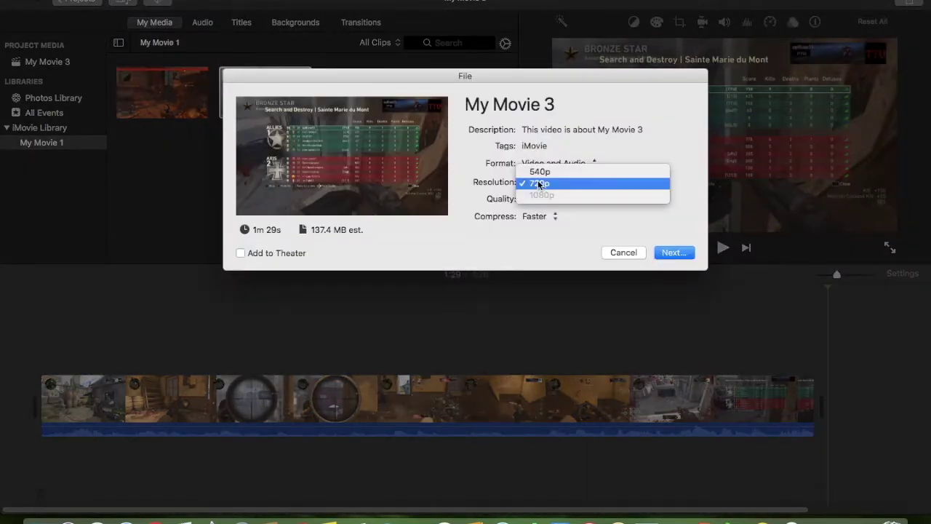
pyautogui.click(551, 189)
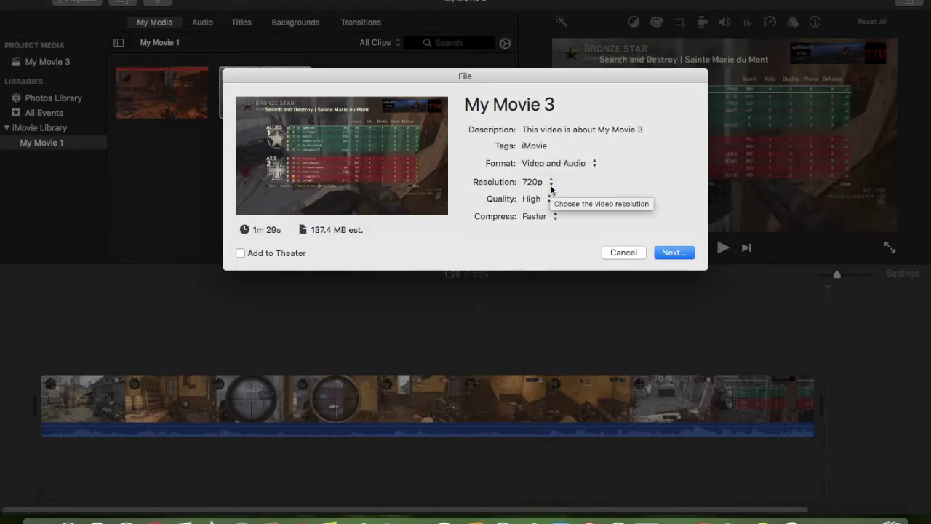
pyautogui.click(551, 188)
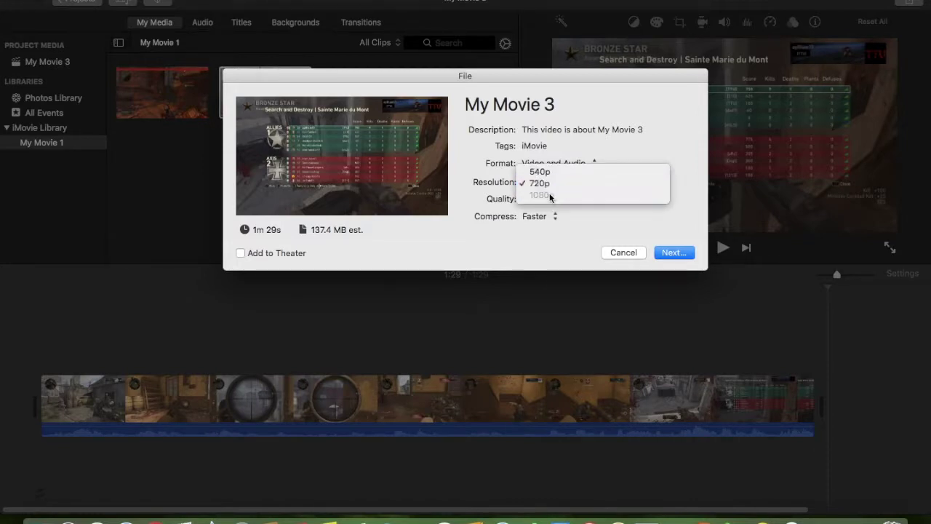
pyautogui.click(529, 184)
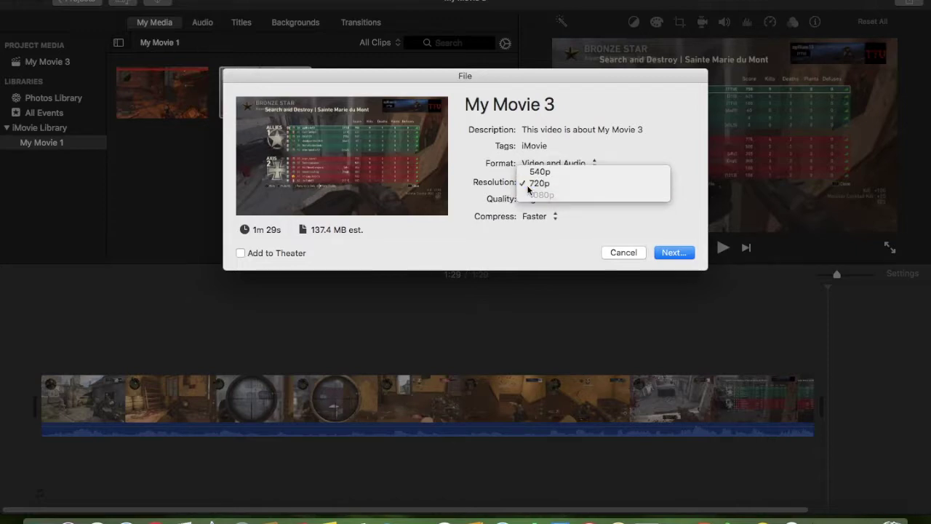
pyautogui.click(554, 216)
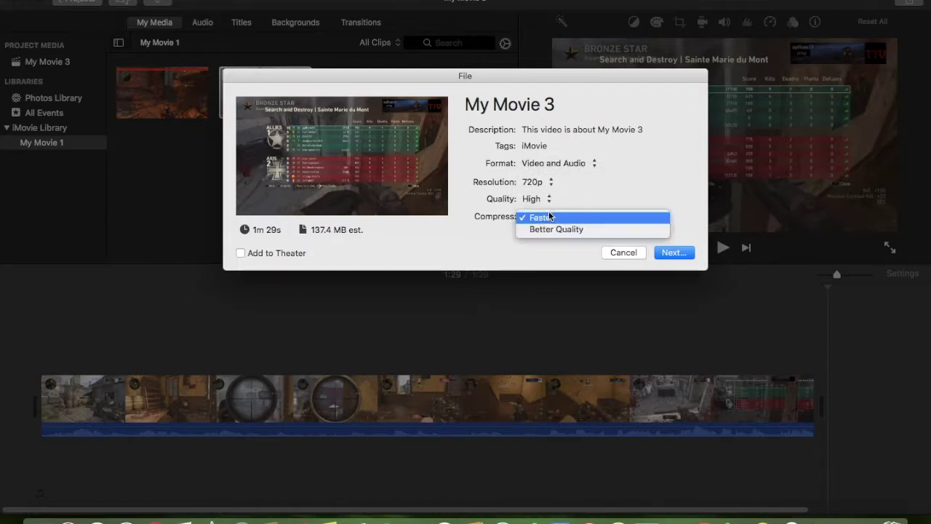
pyautogui.click(550, 229)
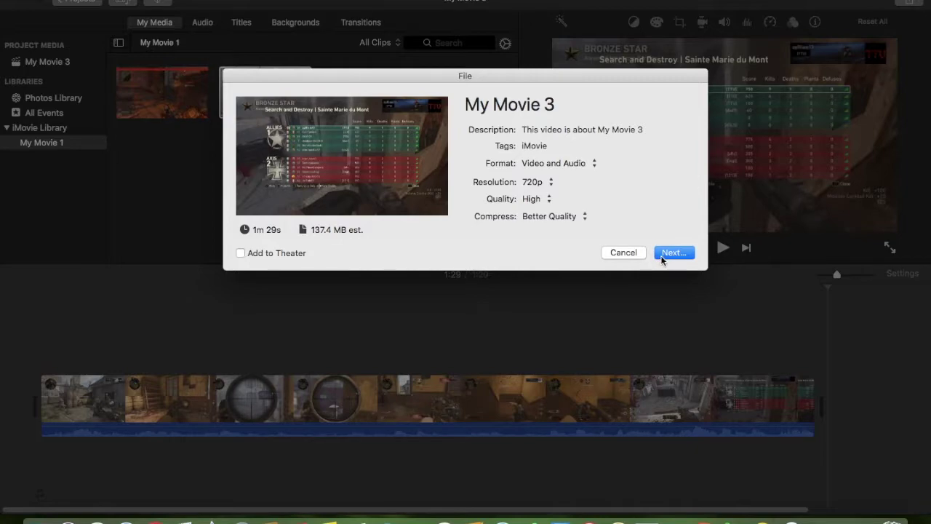
pyautogui.click(624, 252)
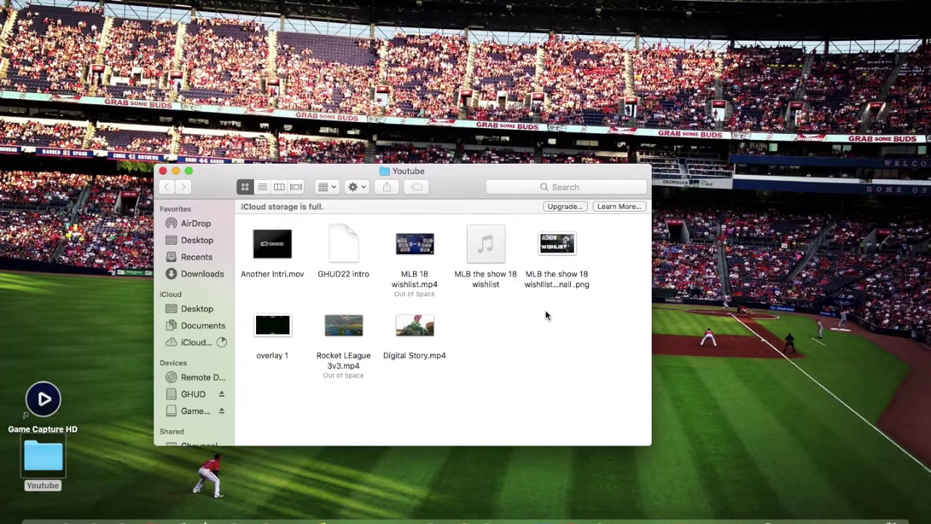
# - In the Youtube folder, select Rocket LEague 3v3.mp4 and then deselect it
pyautogui.moveTo(399, 328)
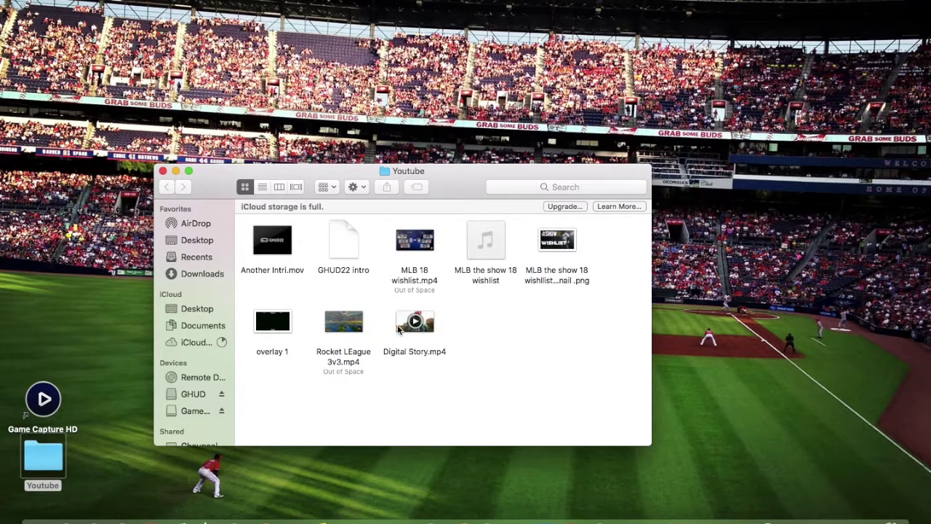
pyautogui.click(354, 335)
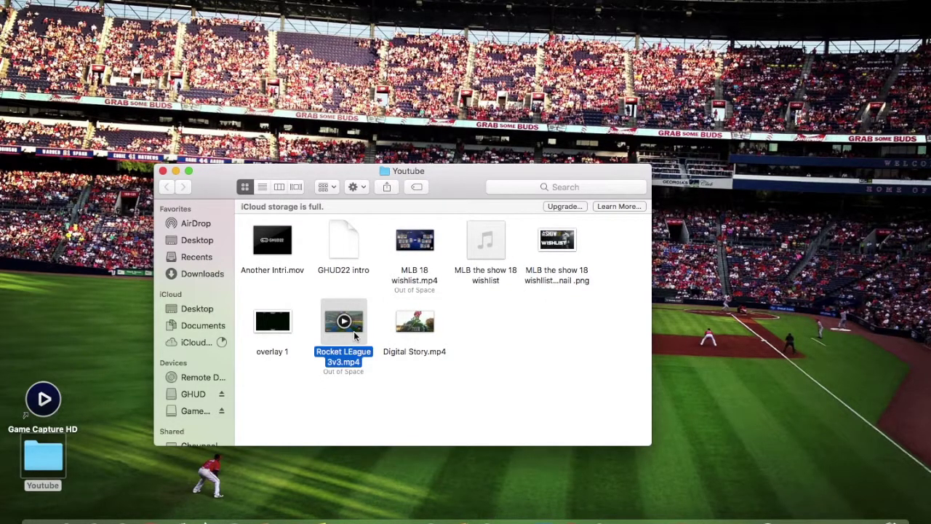
pyautogui.click(354, 384)
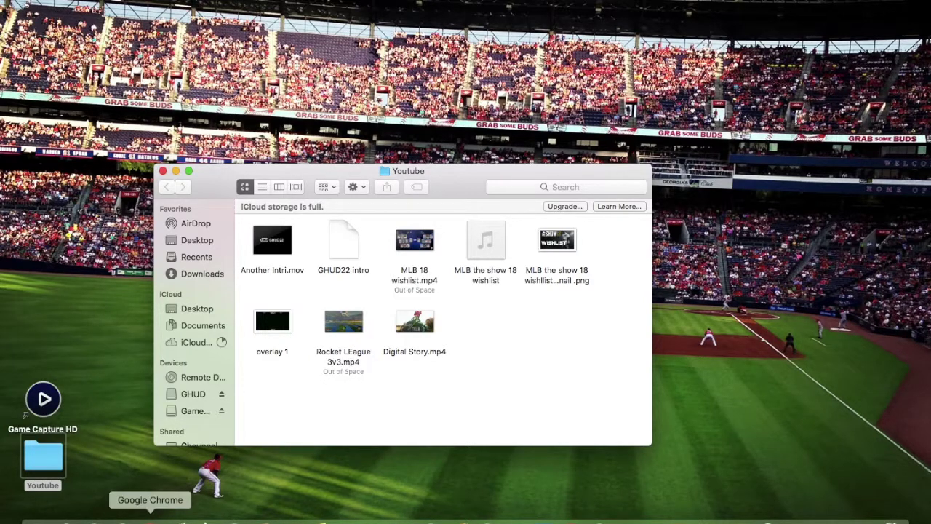